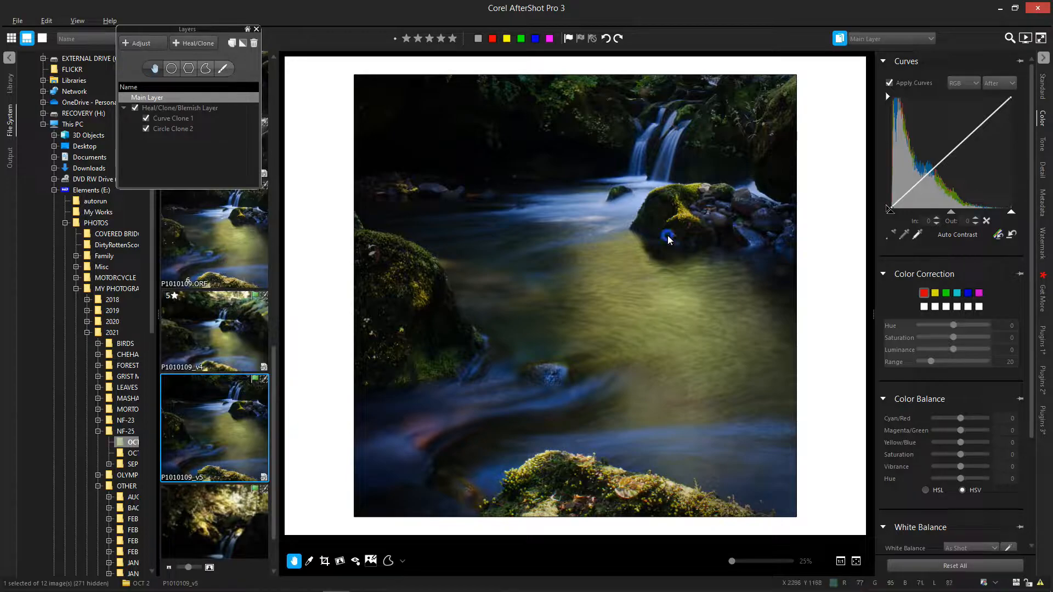
Show the exposure warning overlay, raise the exposure to 1.15, and inspect the dark background behind the stream
{"action": "key", "text": "shift+o"}
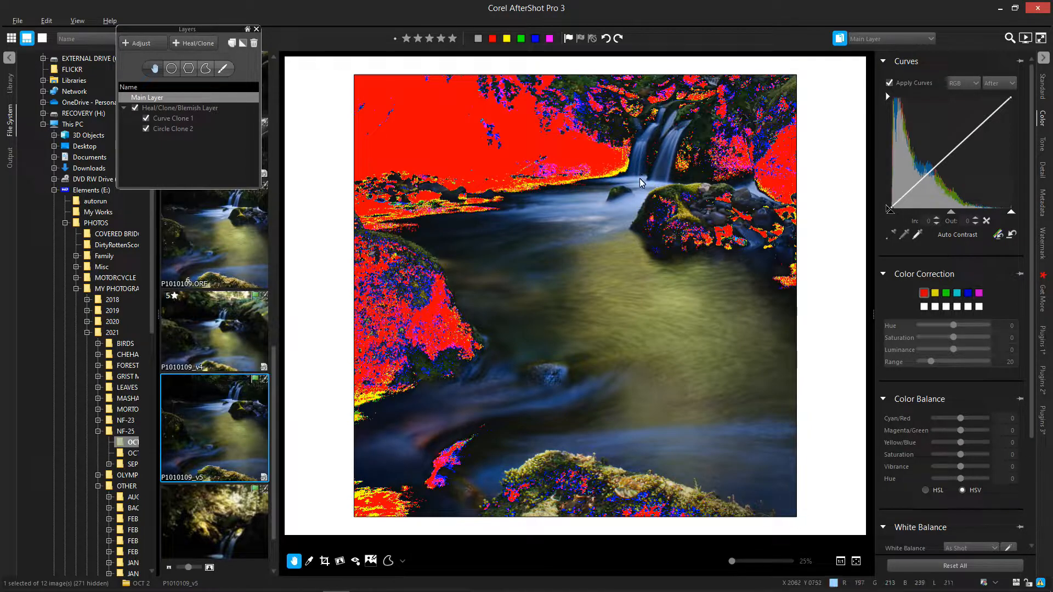
{"action": "left_click", "coordinate": [1041, 91]}
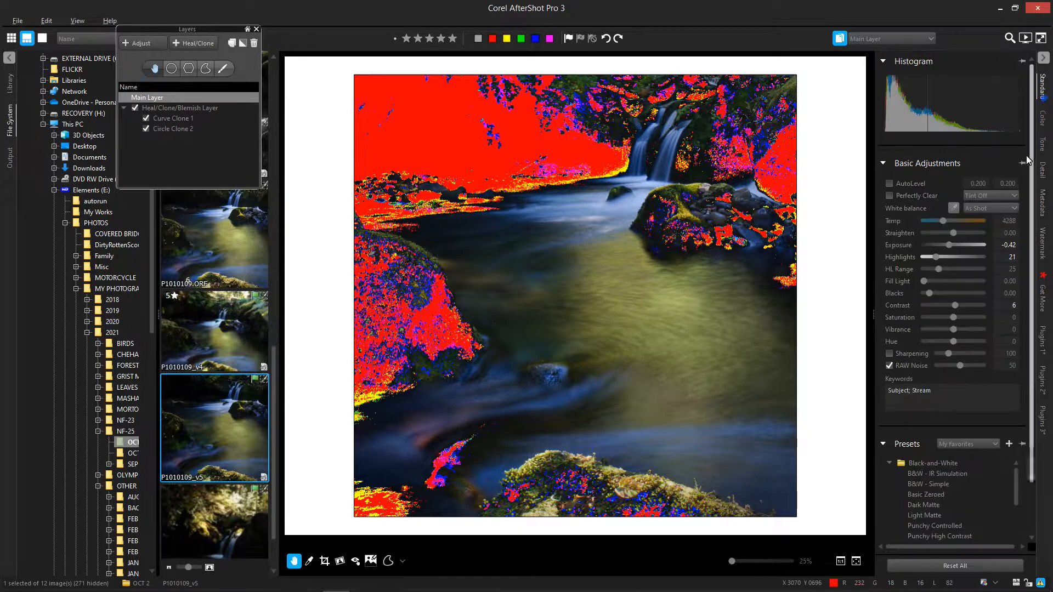
{"action": "left_click_drag", "start_coordinate": [950, 250], "coordinate": [965, 245]}
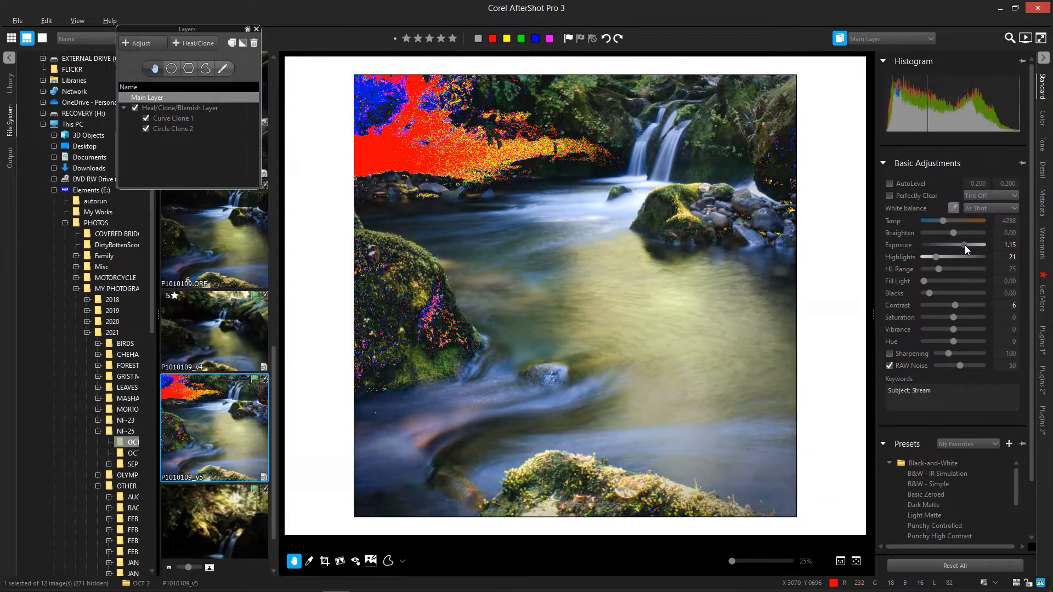
{"action": "left_click", "coordinate": [585, 141]}
{"action": "scroll", "coordinate": [584, 141], "scroll_direction": "up", "scroll_amount": 5}
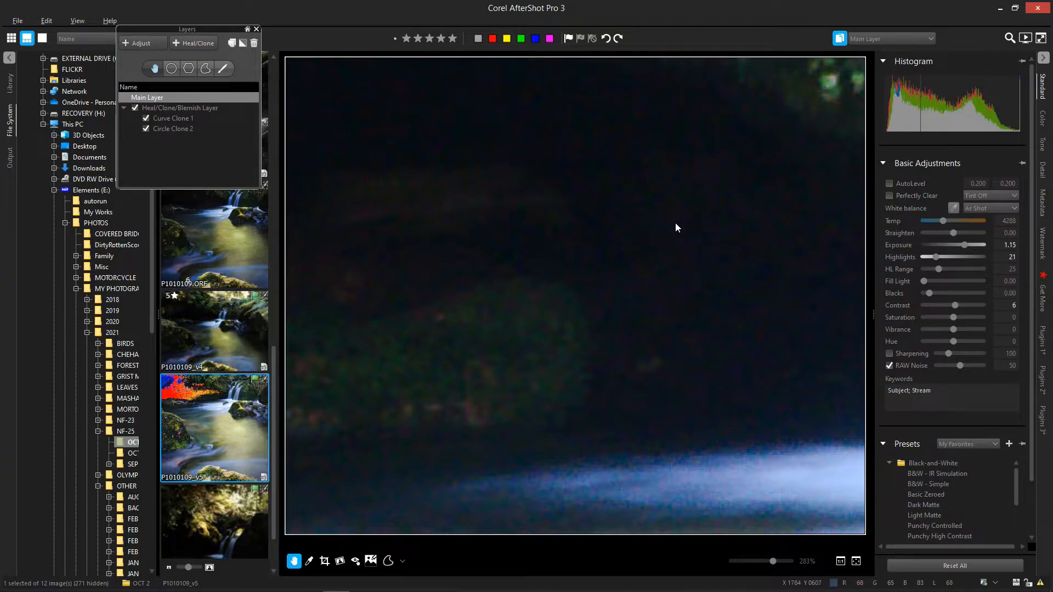
{"action": "scroll", "coordinate": [677, 225], "scroll_direction": "down", "scroll_amount": 3}
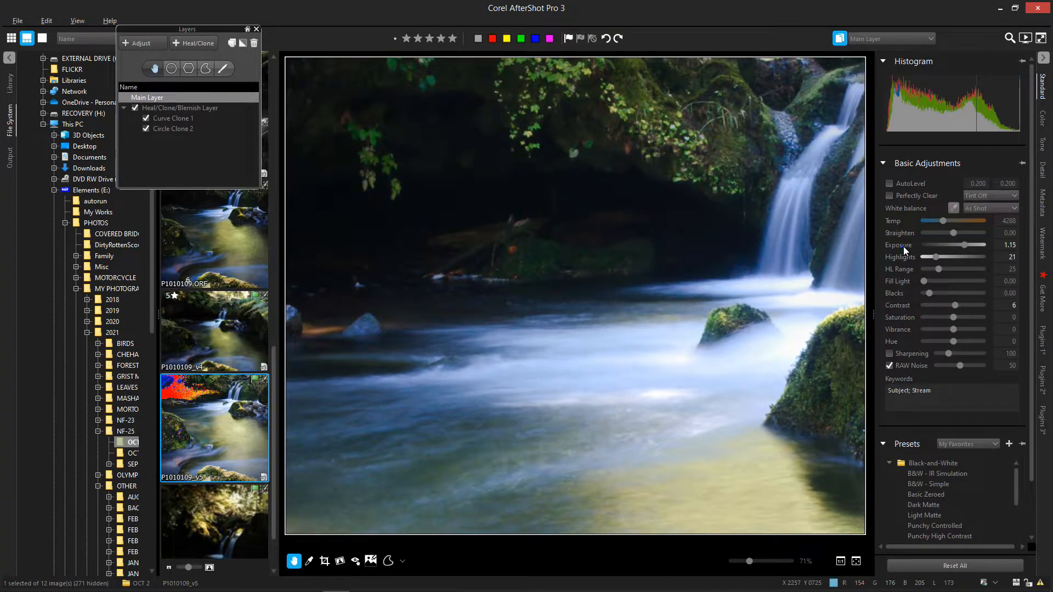
Reset the exposure to its default and zoom in on the dark background beside the waterfall
{"action": "double_click", "coordinate": [902, 245]}
{"action": "scroll", "coordinate": [687, 256], "scroll_direction": "down", "scroll_amount": 3}
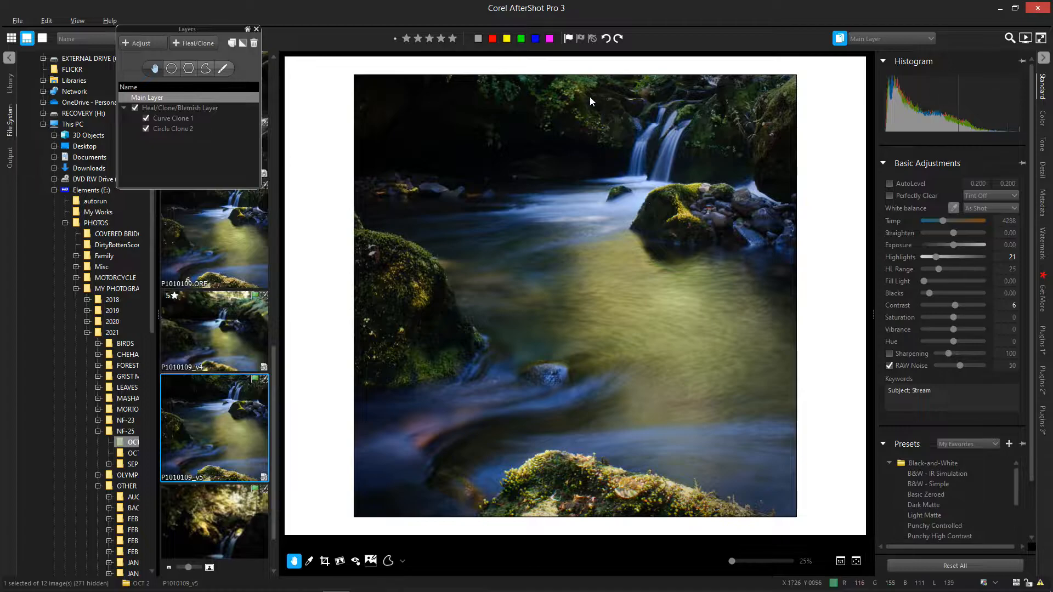
{"action": "scroll", "coordinate": [585, 149], "scroll_direction": "up", "scroll_amount": 5}
{"action": "scroll", "coordinate": [680, 202], "scroll_direction": "up", "scroll_amount": 2}
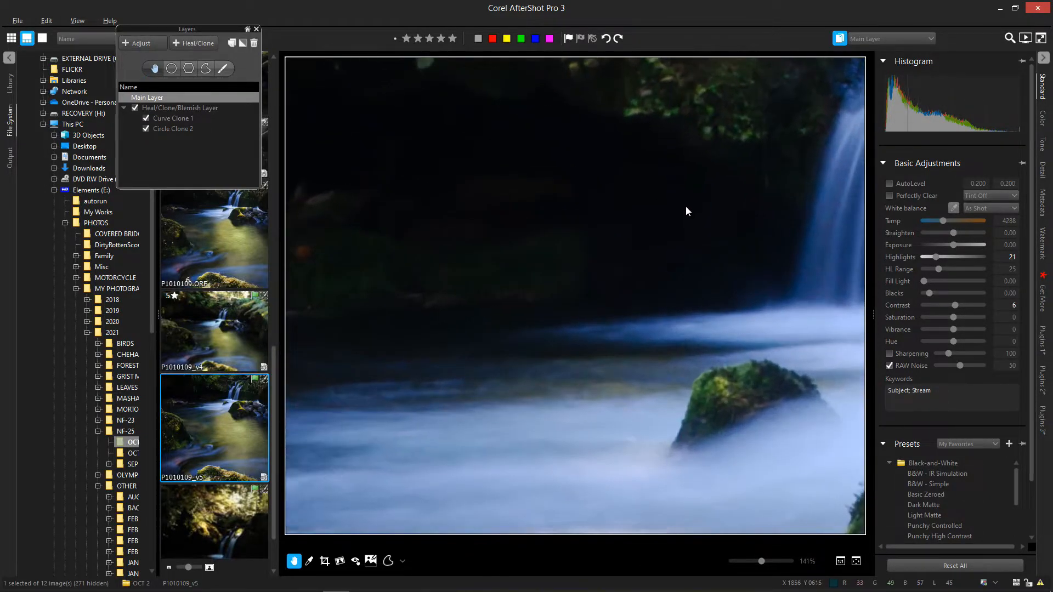
Raise the Bez plugin's Shadows in the 5 Tone Narrow Curve to 23 and view the whole photo
{"action": "left_click", "coordinate": [1043, 337]}
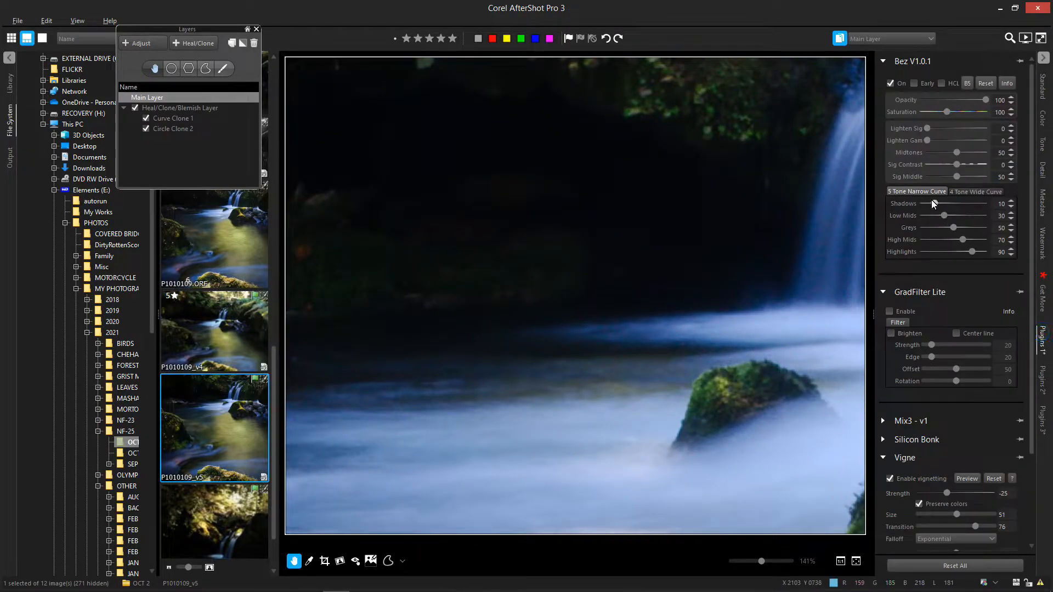
{"action": "left_click_drag", "start_coordinate": [934, 204], "coordinate": [940, 204]}
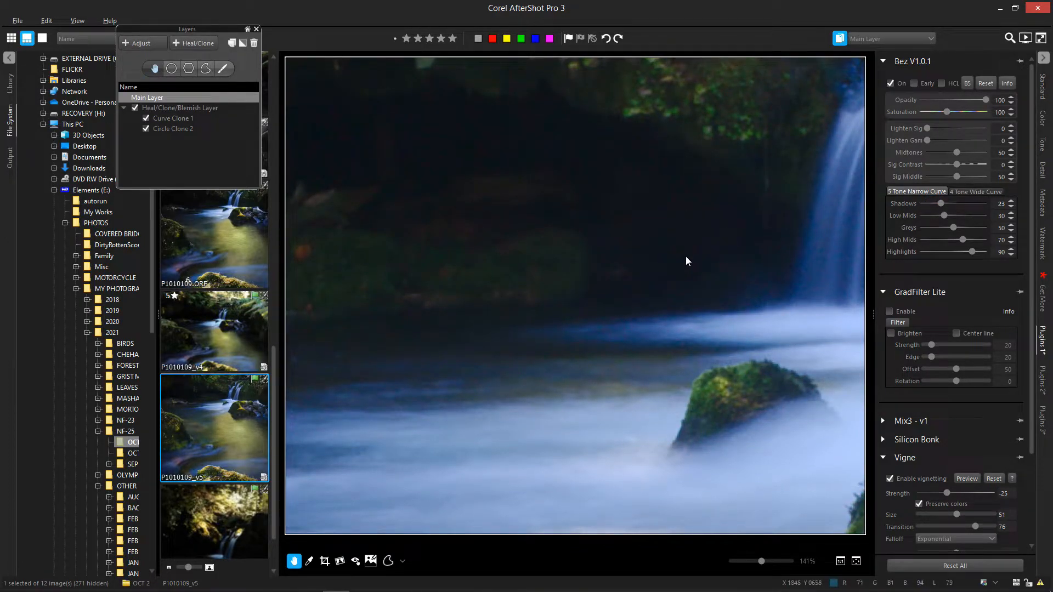
{"action": "left_click", "coordinate": [856, 561]}
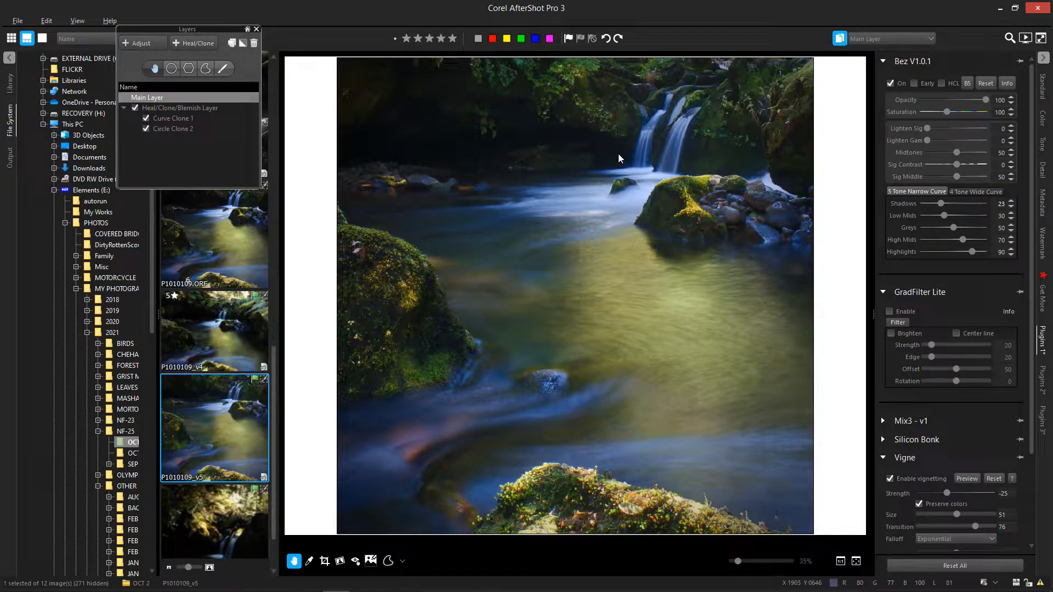
Reset the Bez Shadows to the default and zoom back in on the dark background
{"action": "double_click", "coordinate": [908, 206]}
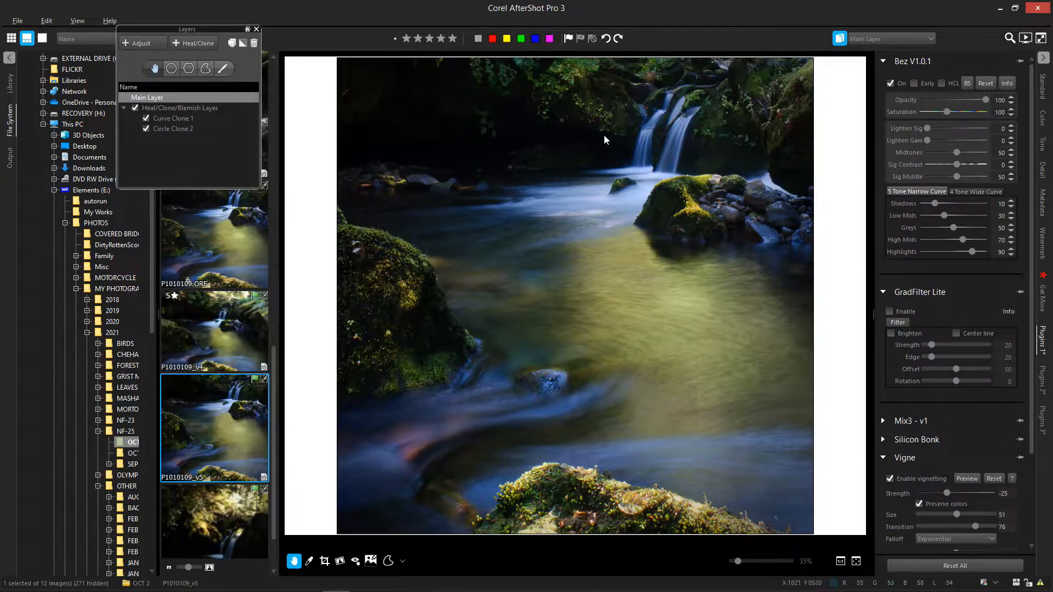
{"action": "scroll", "coordinate": [603, 135], "scroll_direction": "up", "scroll_amount": 2}
{"action": "scroll", "coordinate": [601, 136], "scroll_direction": "up", "scroll_amount": 2}
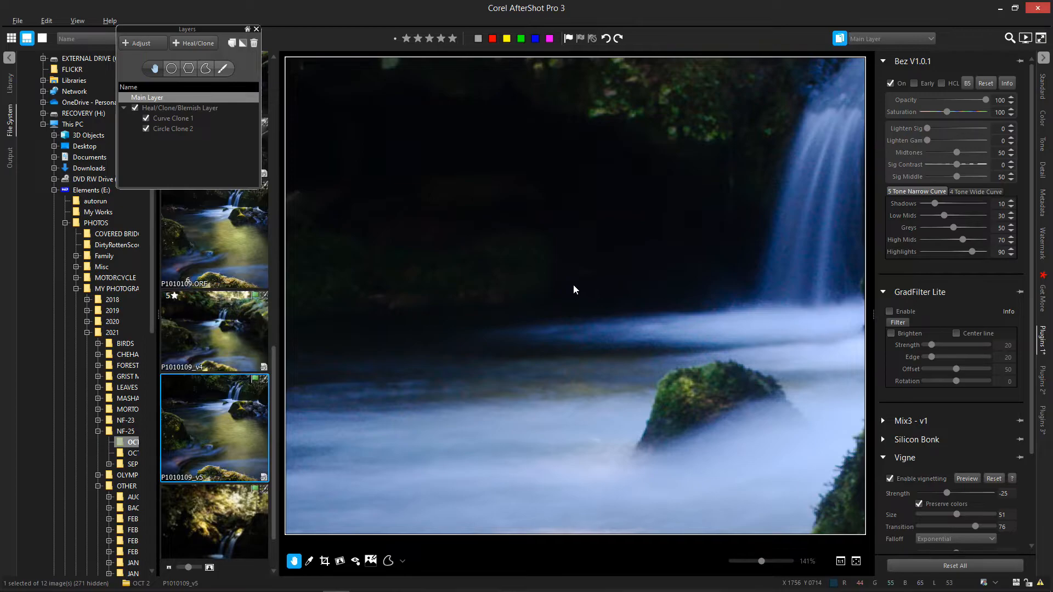
Set the Bez Shadows to 16 with the exposure warning overlay shown over the dark background, then hide the overlay
{"action": "key", "text": "o"}
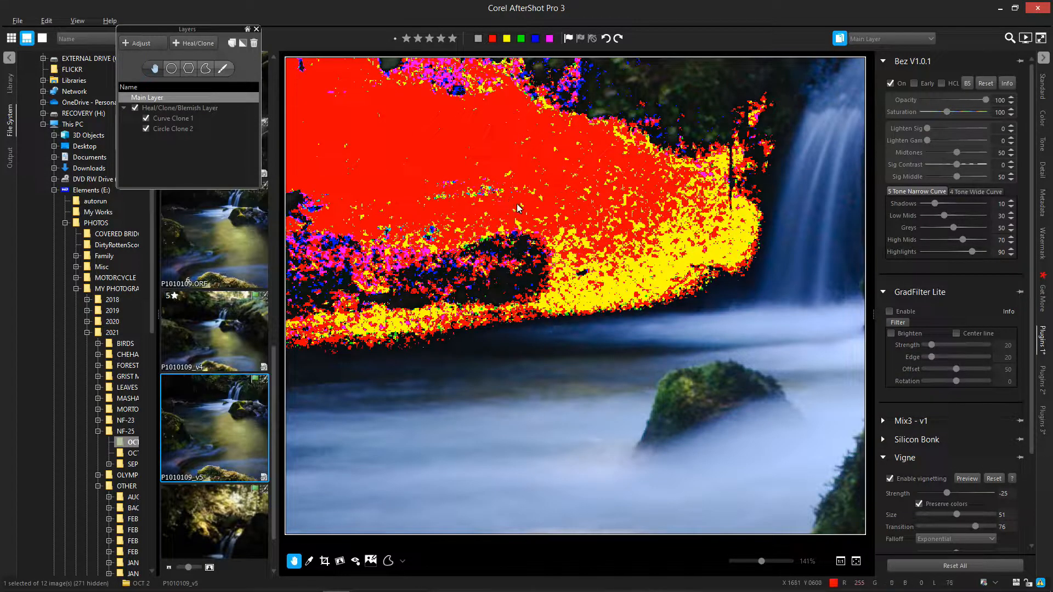
{"action": "left_click_drag", "start_coordinate": [936, 204], "coordinate": [942, 204]}
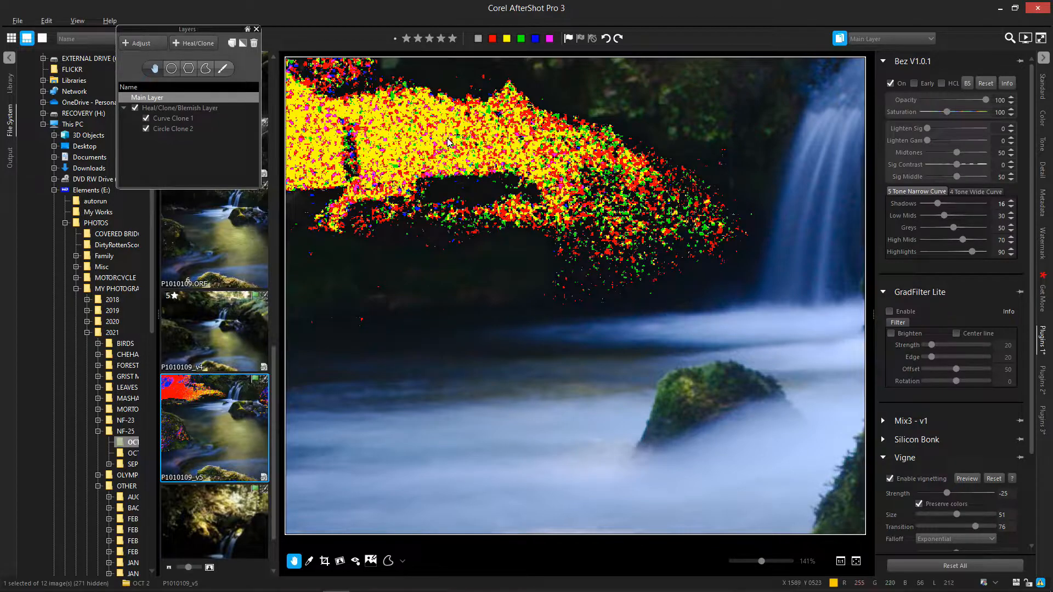
{"action": "scroll", "coordinate": [451, 144], "scroll_direction": "up", "scroll_amount": 2}
{"action": "scroll", "coordinate": [653, 196], "scroll_direction": "down", "scroll_amount": 1}
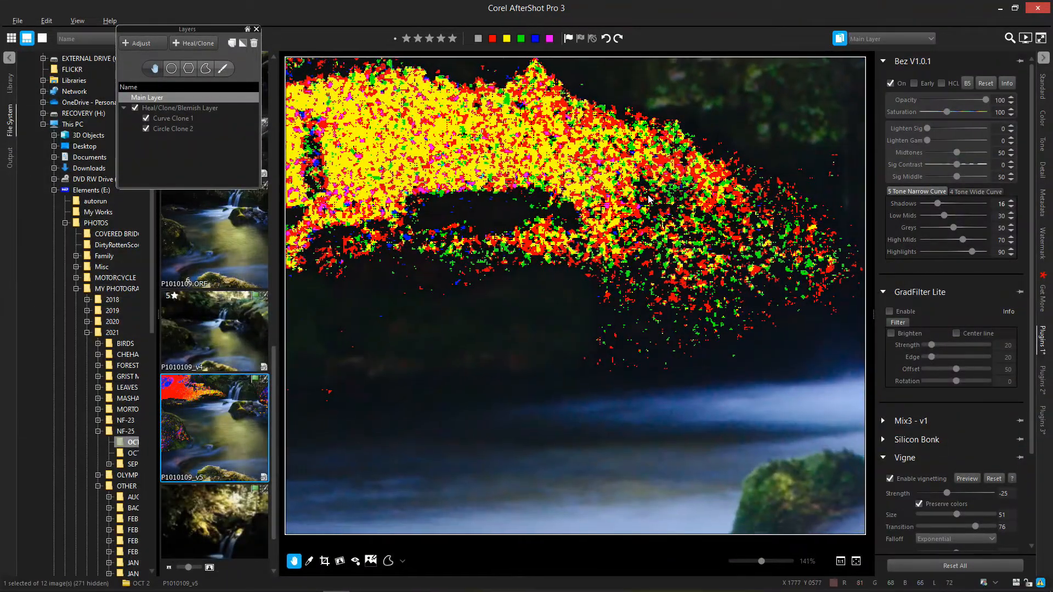
{"action": "key", "text": "shift+o"}
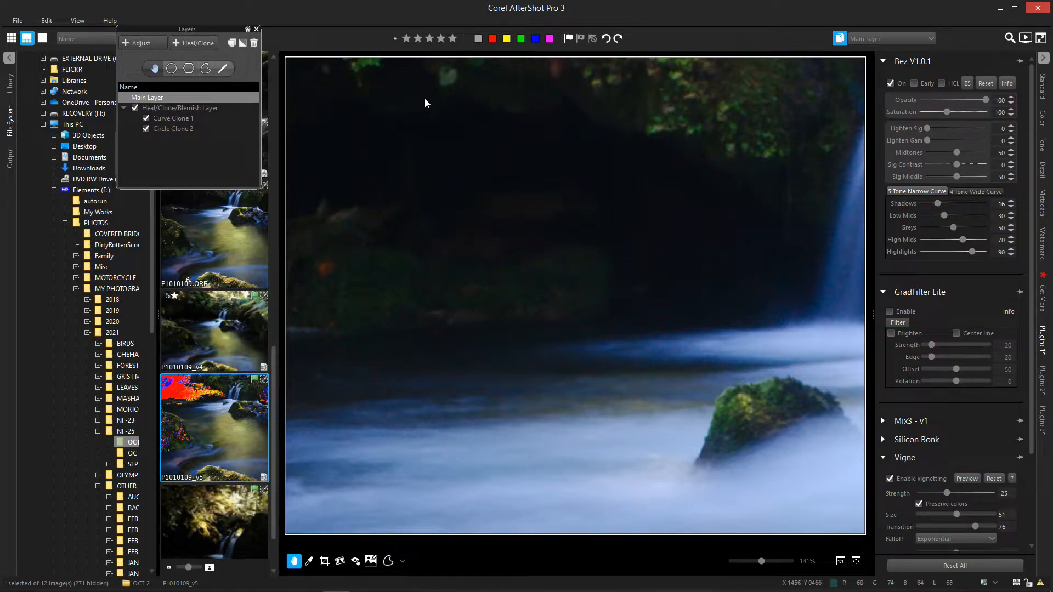
Examine the dark background for noise at several magnifications, from the whole photo to a close-up
{"action": "scroll", "coordinate": [646, 284], "scroll_direction": "down", "scroll_amount": 4}
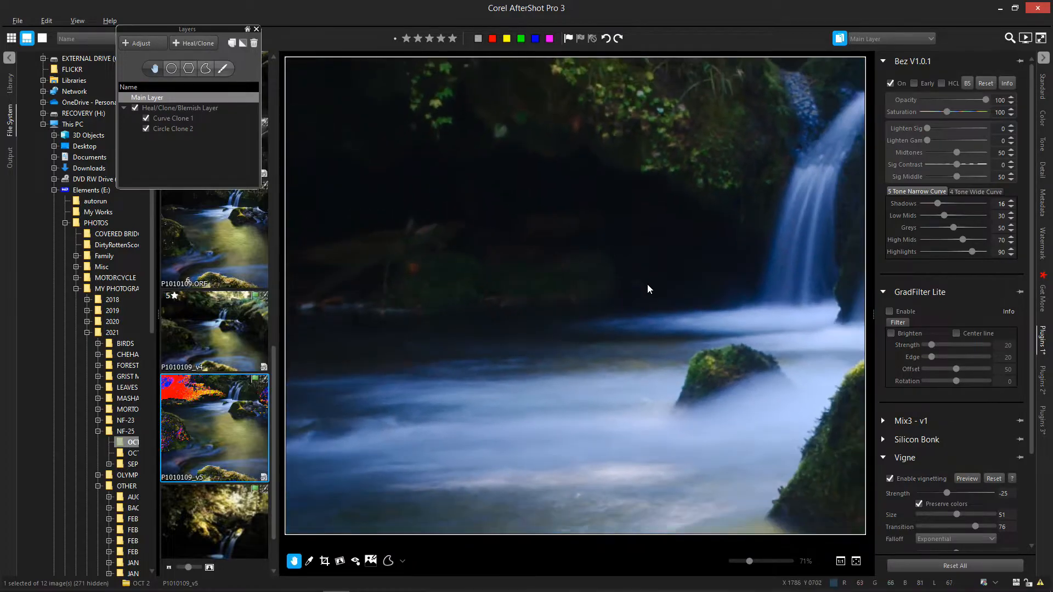
{"action": "scroll", "coordinate": [645, 293], "scroll_direction": "down", "scroll_amount": 1}
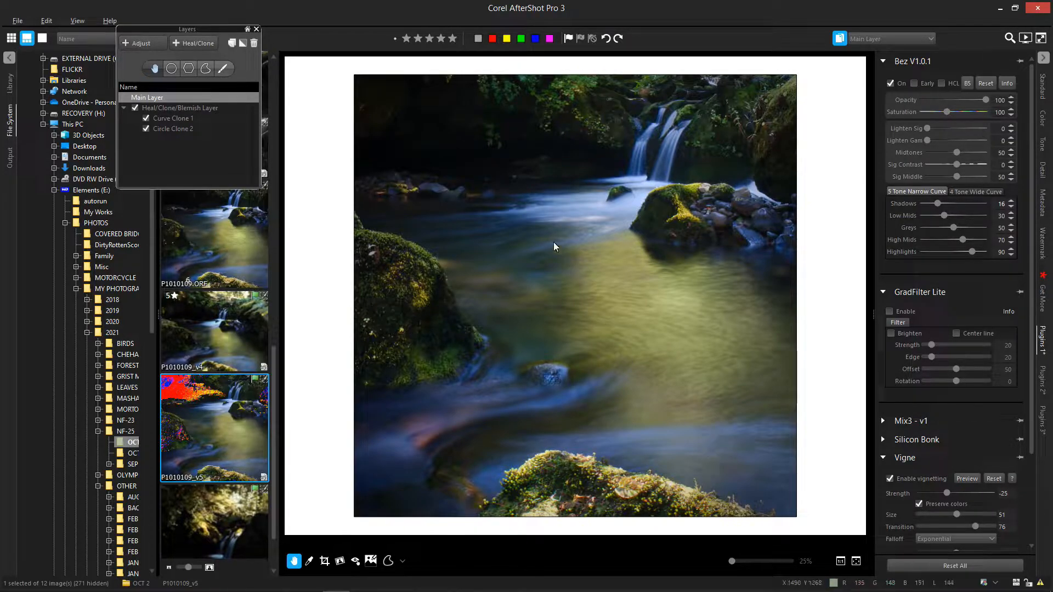
{"action": "scroll", "coordinate": [528, 173], "scroll_direction": "up", "scroll_amount": 5}
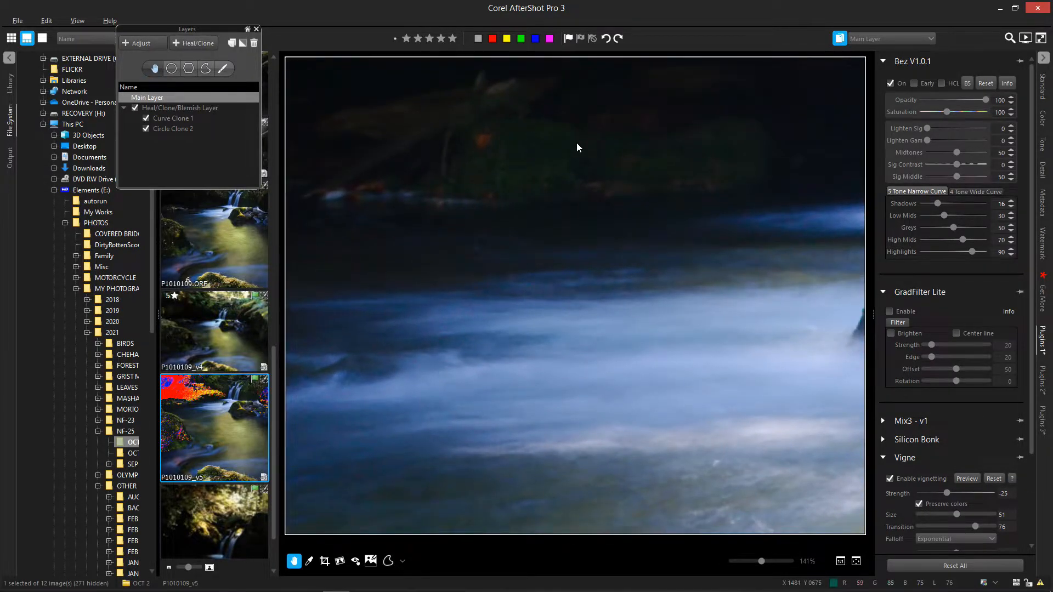
{"action": "scroll", "coordinate": [654, 226], "scroll_direction": "down", "scroll_amount": 5}
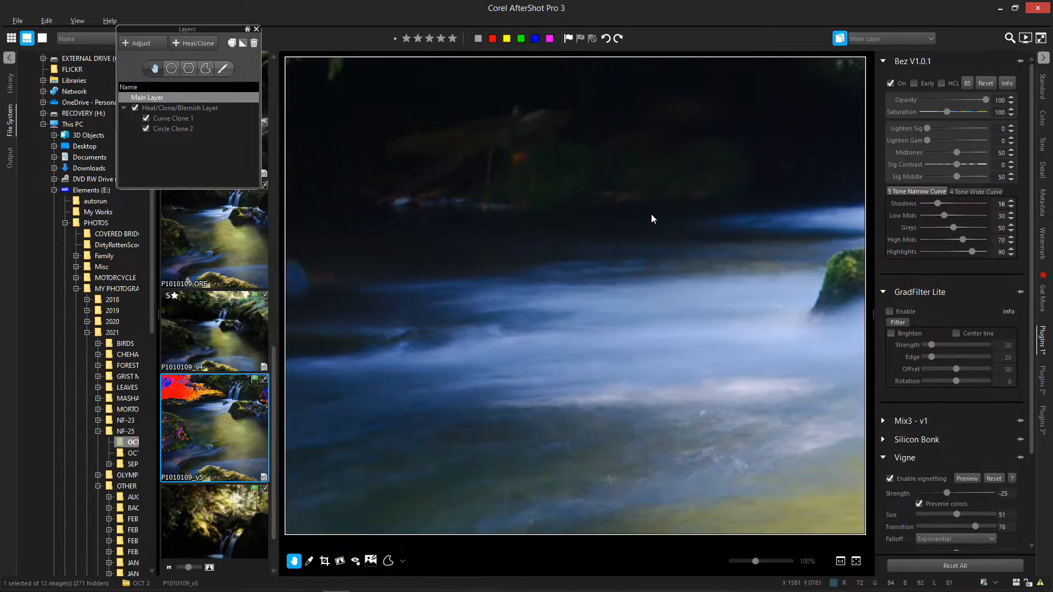
{"action": "scroll", "coordinate": [535, 387], "scroll_direction": "down", "scroll_amount": 3}
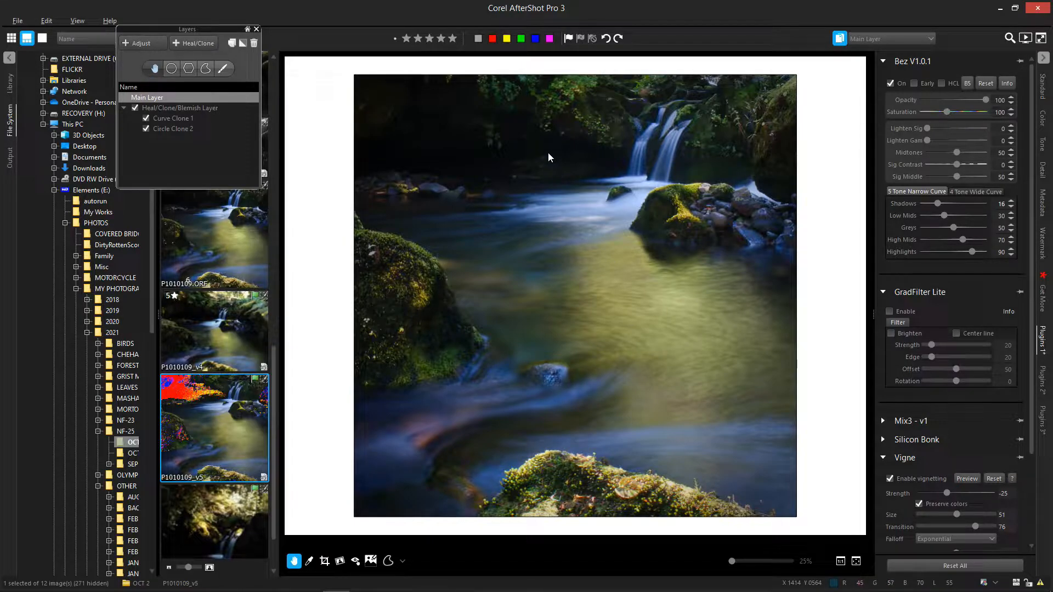
{"action": "scroll", "coordinate": [548, 152], "scroll_direction": "up", "scroll_amount": 5}
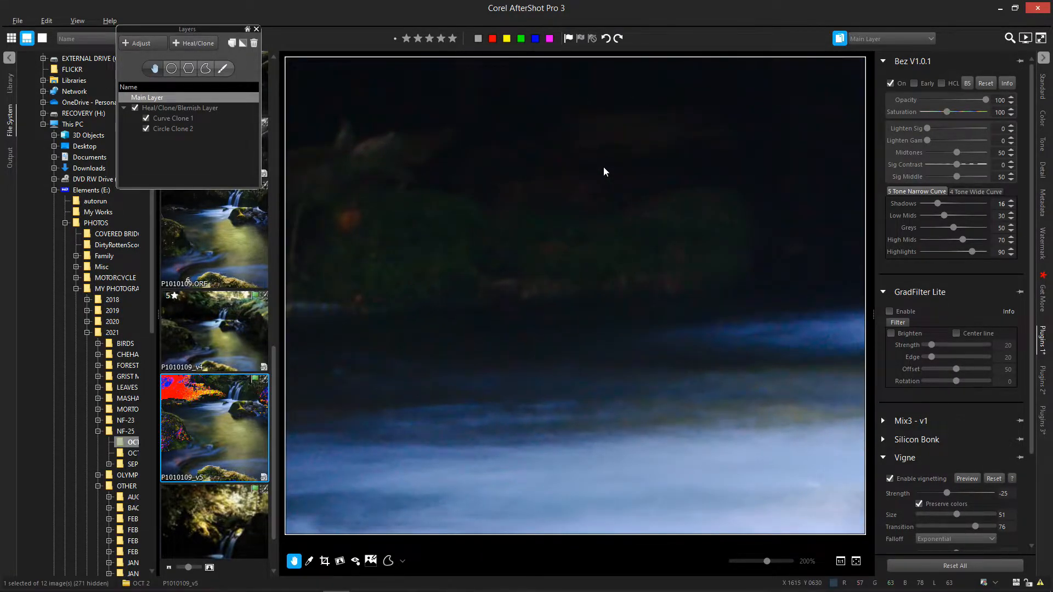
{"action": "scroll", "coordinate": [603, 167], "scroll_direction": "down", "scroll_amount": 1}
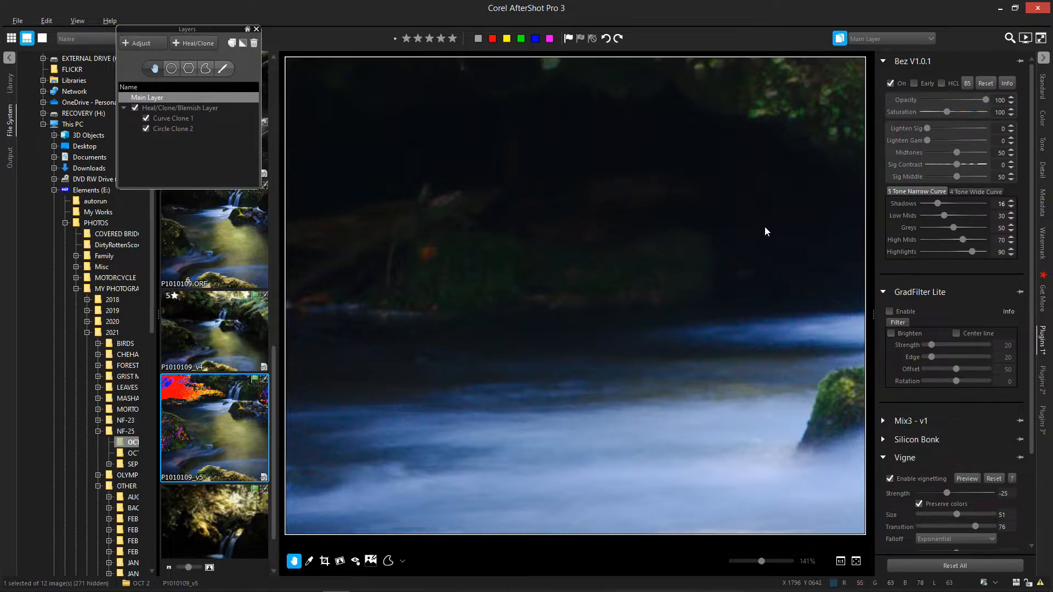
{"action": "scroll", "coordinate": [800, 209], "scroll_direction": "up", "scroll_amount": 2}
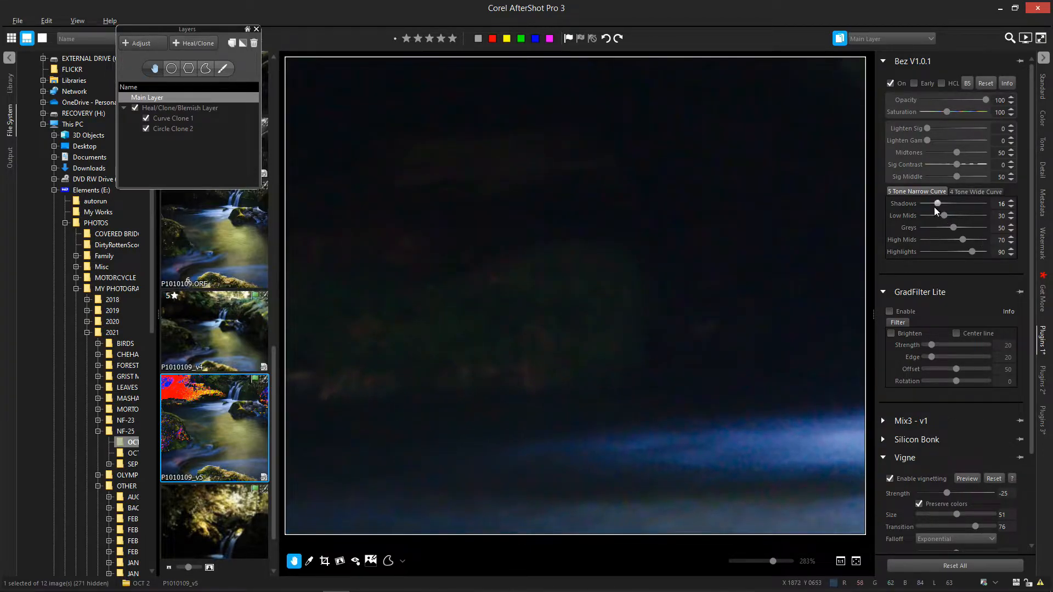
Raise the Bez Shadows to 24 and check the effect on the whole photo
{"action": "left_click_drag", "start_coordinate": [938, 203], "coordinate": [942, 202]}
{"action": "scroll", "coordinate": [752, 291], "scroll_direction": "down", "scroll_amount": 3}
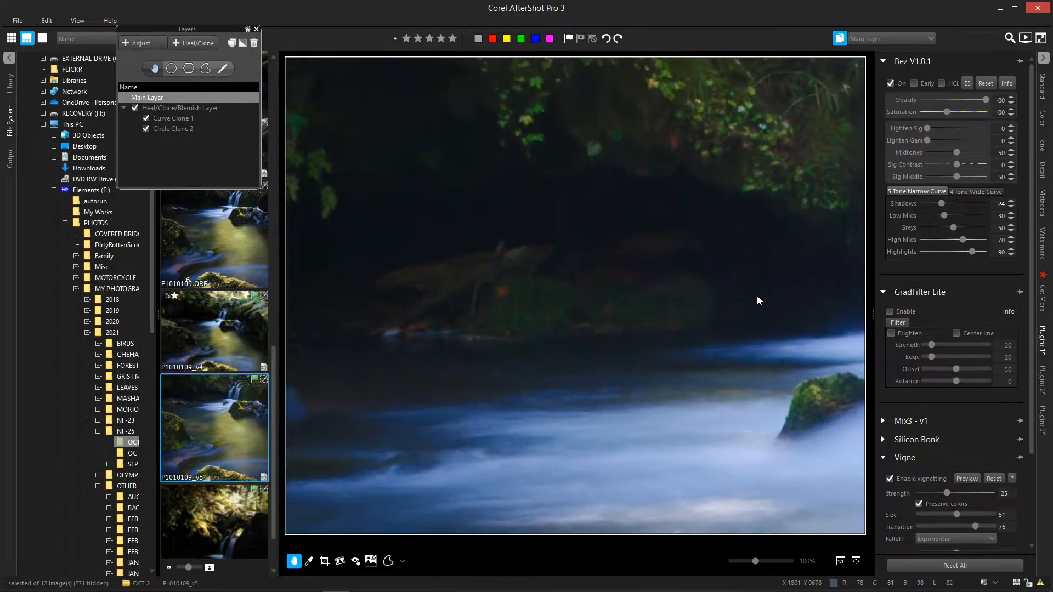
{"action": "scroll", "coordinate": [757, 300], "scroll_direction": "down", "scroll_amount": 2}
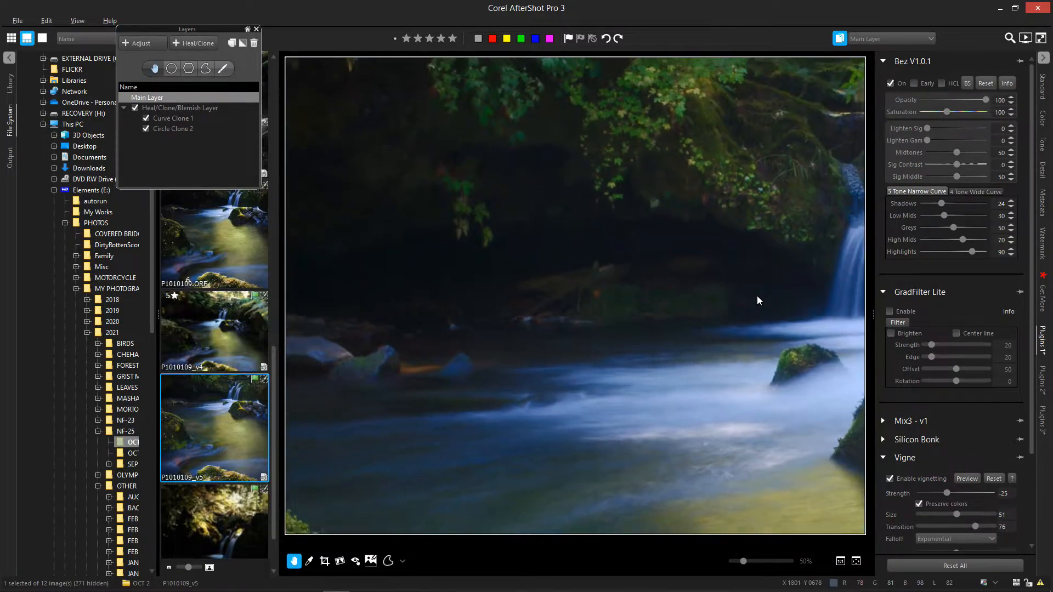
{"action": "scroll", "coordinate": [758, 301], "scroll_direction": "down", "scroll_amount": 2}
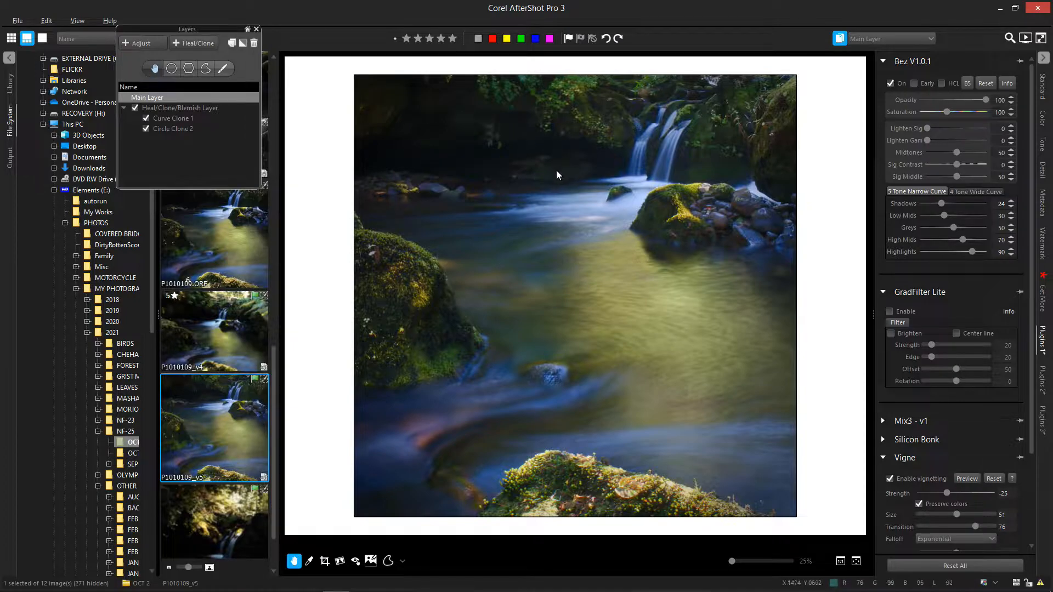
Enable Wavelet Denoise and set its Luminance Threshold to 81.9 while checking the dark background
{"action": "left_click", "coordinate": [625, 173]}
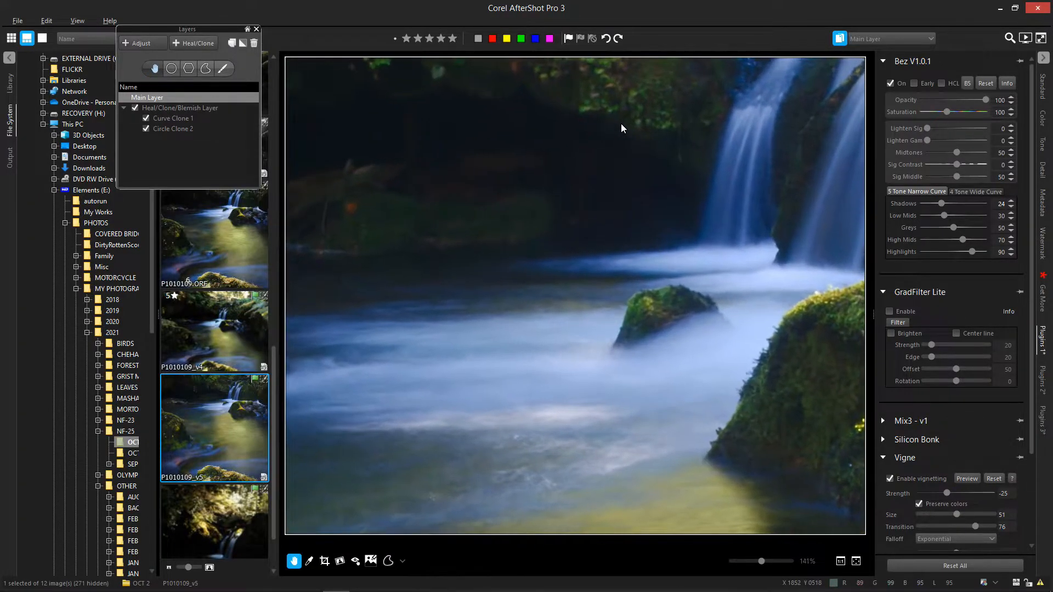
{"action": "scroll", "coordinate": [622, 127], "scroll_direction": "up", "scroll_amount": 1}
{"action": "scroll", "coordinate": [554, 229], "scroll_direction": "up", "scroll_amount": 1}
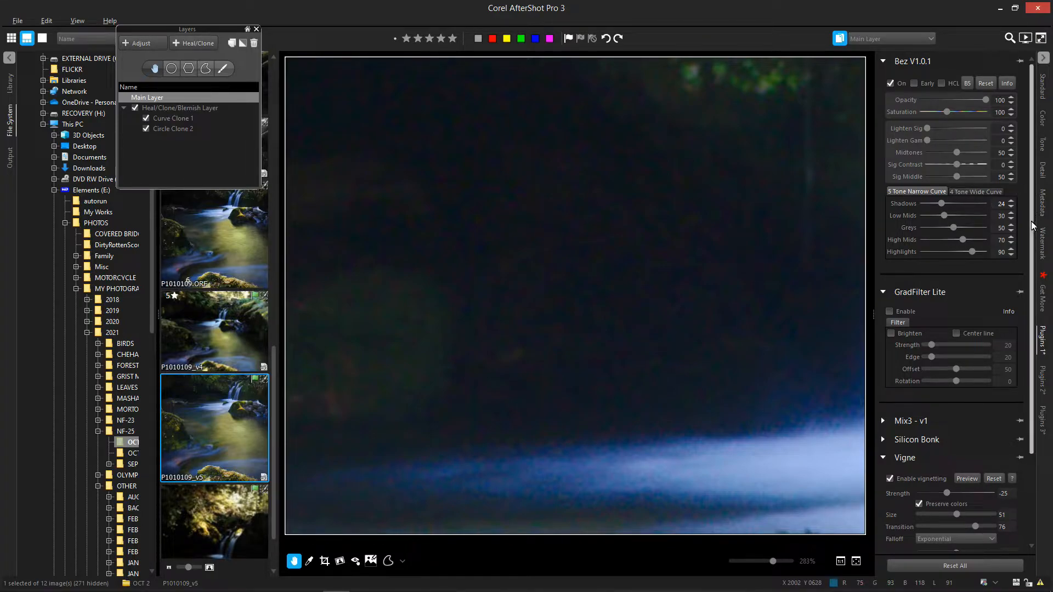
{"action": "left_click", "coordinate": [1042, 383]}
{"action": "left_click", "coordinate": [888, 79]}
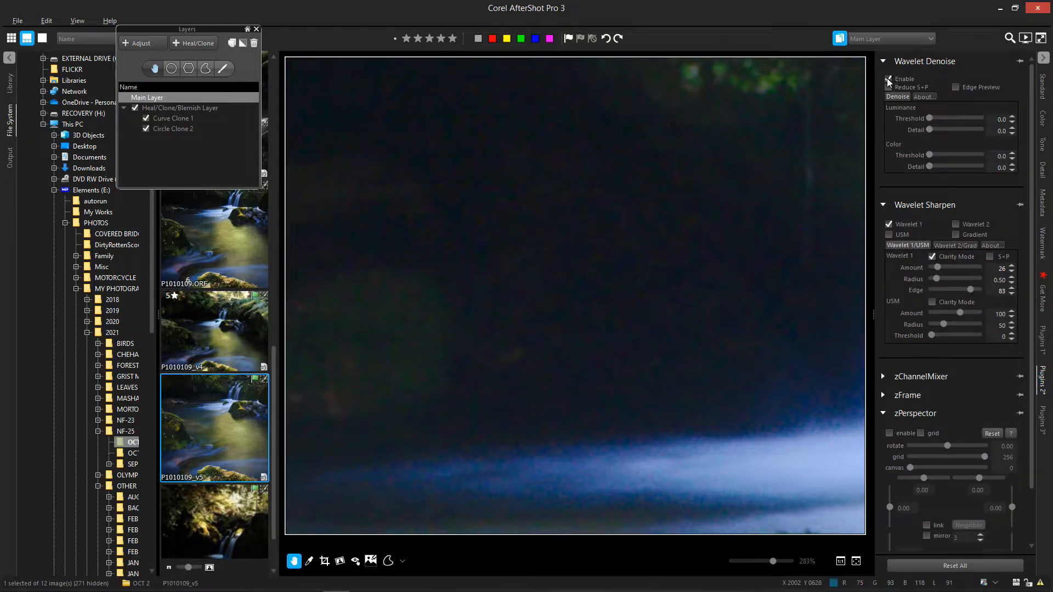
{"action": "left_click", "coordinate": [888, 80]}
{"action": "left_click_drag", "start_coordinate": [929, 119], "coordinate": [971, 119]}
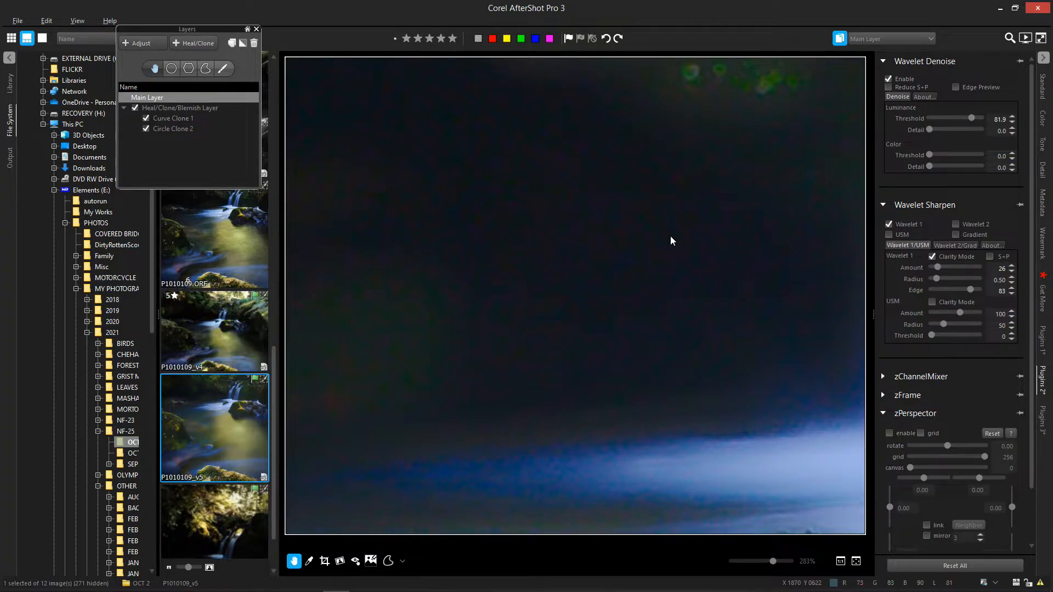
{"action": "scroll", "coordinate": [671, 237], "scroll_direction": "down", "scroll_amount": 2}
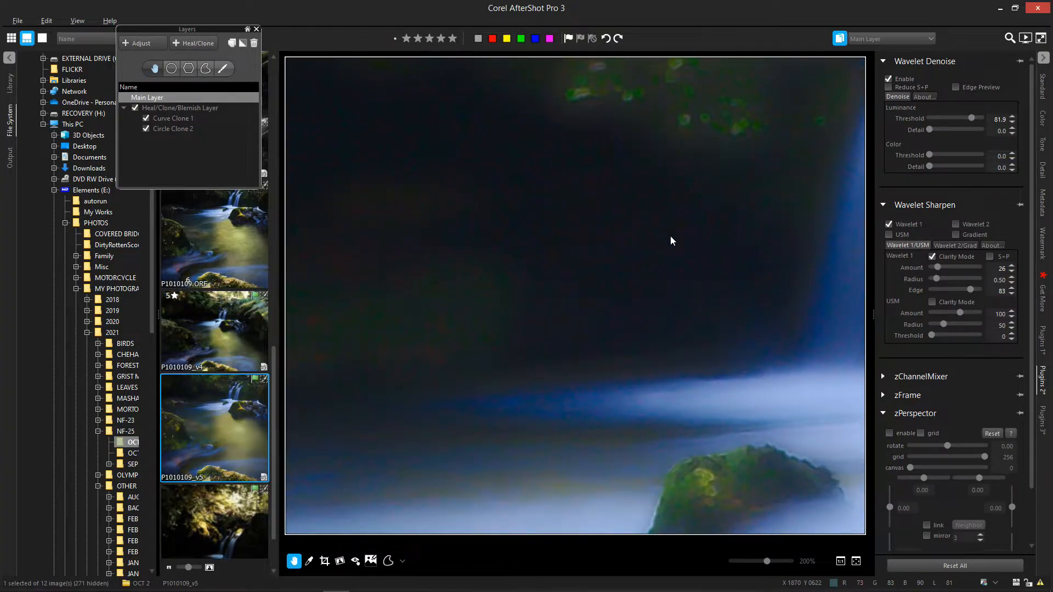
{"action": "scroll", "coordinate": [670, 236], "scroll_direction": "down", "scroll_amount": 2}
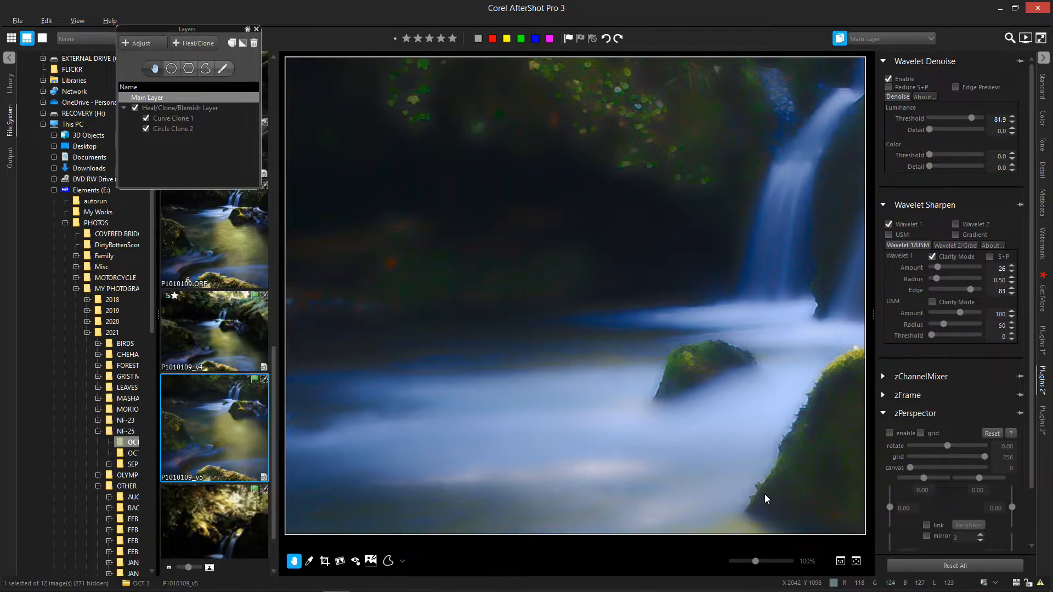
Set the Wavelet Denoise Luminance Detail to 17.0 and its Threshold to 27.7
{"action": "left_click_drag", "start_coordinate": [927, 132], "coordinate": [938, 133]}
{"action": "scroll", "coordinate": [670, 255], "scroll_direction": "up", "scroll_amount": 4}
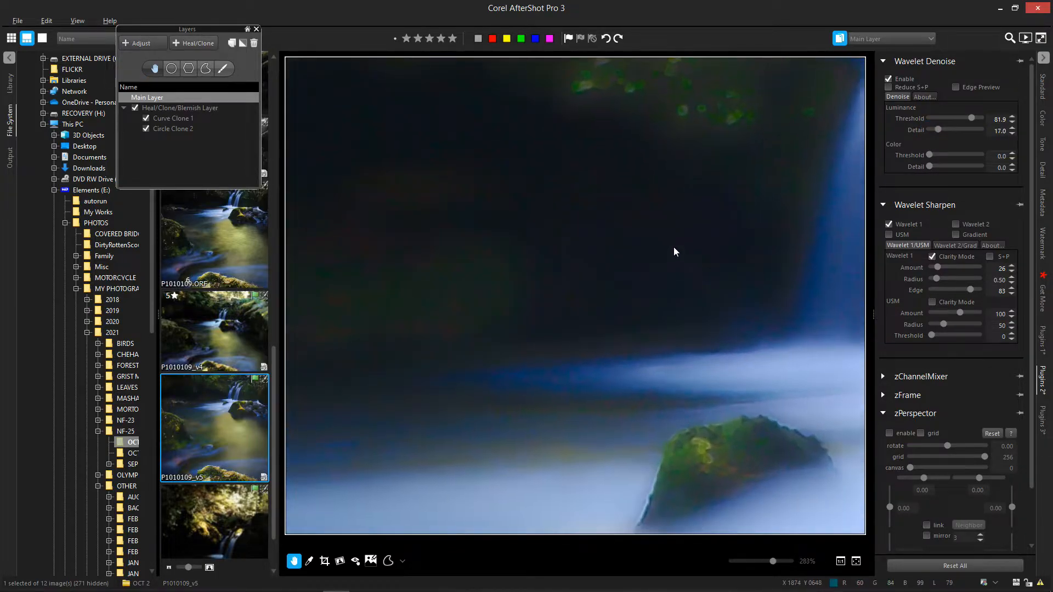
{"action": "left_click_drag", "start_coordinate": [970, 117], "coordinate": [944, 120]}
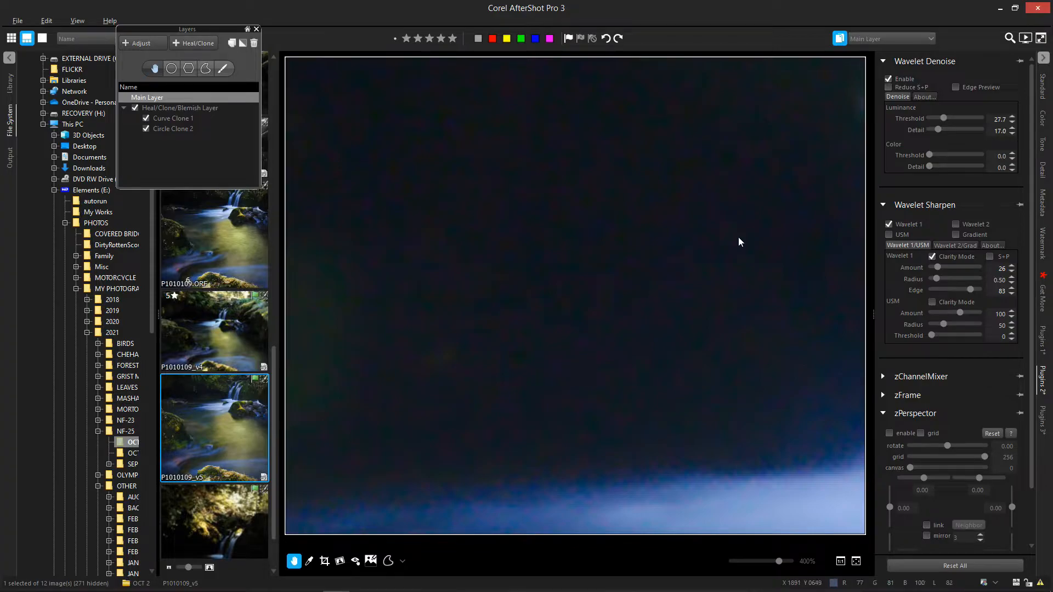
Raise the Wavelet Denoise Luminance Detail to 71.3 and check the dark background up close
{"action": "left_click_drag", "start_coordinate": [939, 128], "coordinate": [959, 132]}
{"action": "left_click_drag", "start_coordinate": [979, 132], "coordinate": [973, 132]}
{"action": "scroll", "coordinate": [623, 261], "scroll_direction": "down", "scroll_amount": 1}
{"action": "scroll", "coordinate": [613, 265], "scroll_direction": "up", "scroll_amount": 1}
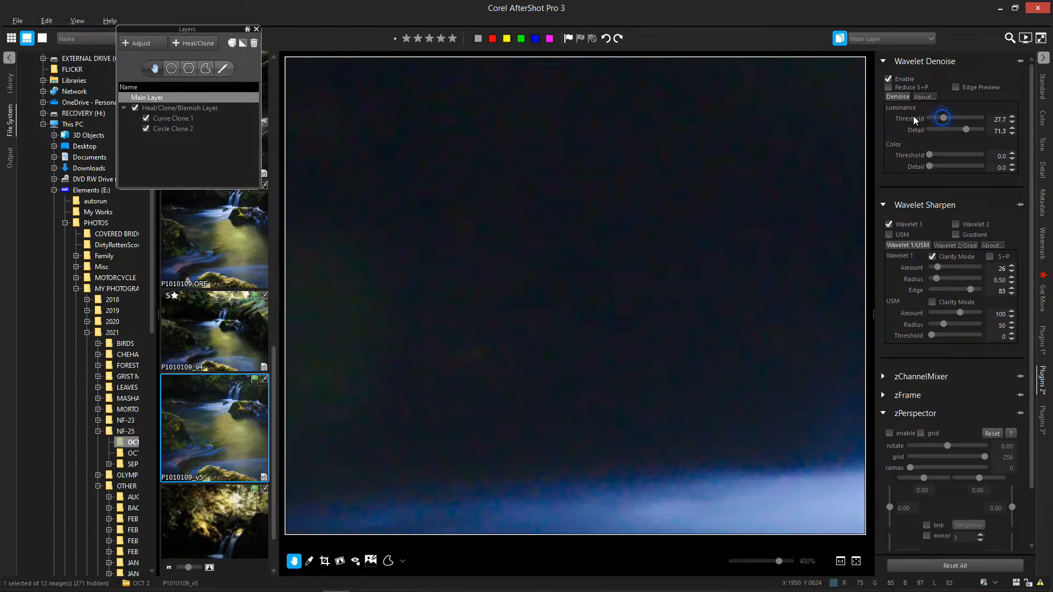
Reset the Wavelet Denoise Luminance Threshold and Detail to 0
{"action": "double_click", "coordinate": [941, 118]}
{"action": "double_click", "coordinate": [914, 131]}
{"action": "scroll", "coordinate": [603, 282], "scroll_direction": "down", "scroll_amount": 1}
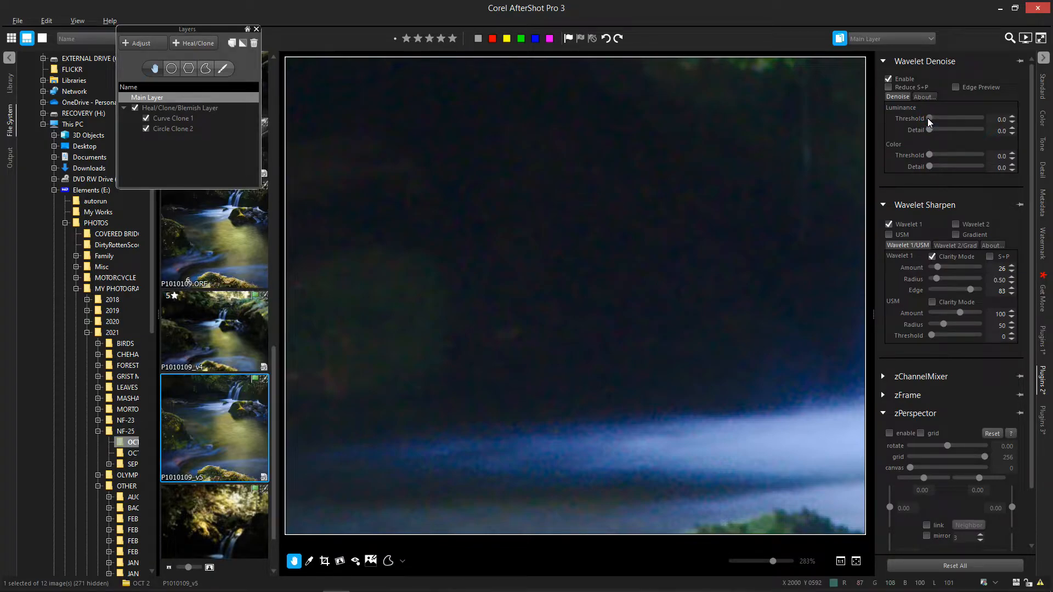
Set the Luminance Threshold to 13.8 and check the dark background in the whole photo and up close
{"action": "left_click_drag", "start_coordinate": [931, 119], "coordinate": [936, 122]}
{"action": "scroll", "coordinate": [633, 252], "scroll_direction": "down", "scroll_amount": 3}
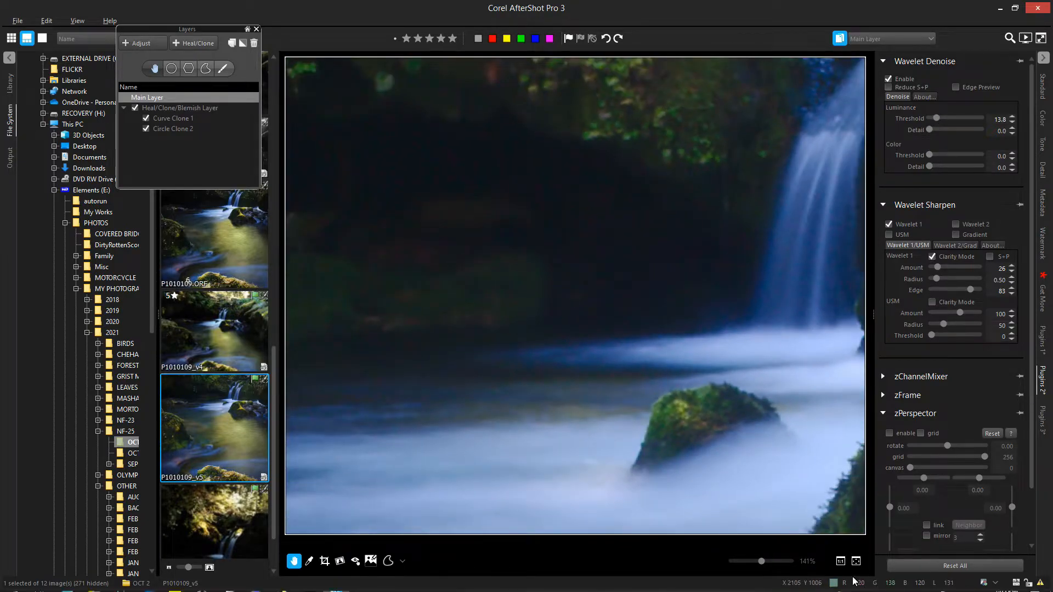
{"action": "left_click", "coordinate": [854, 559]}
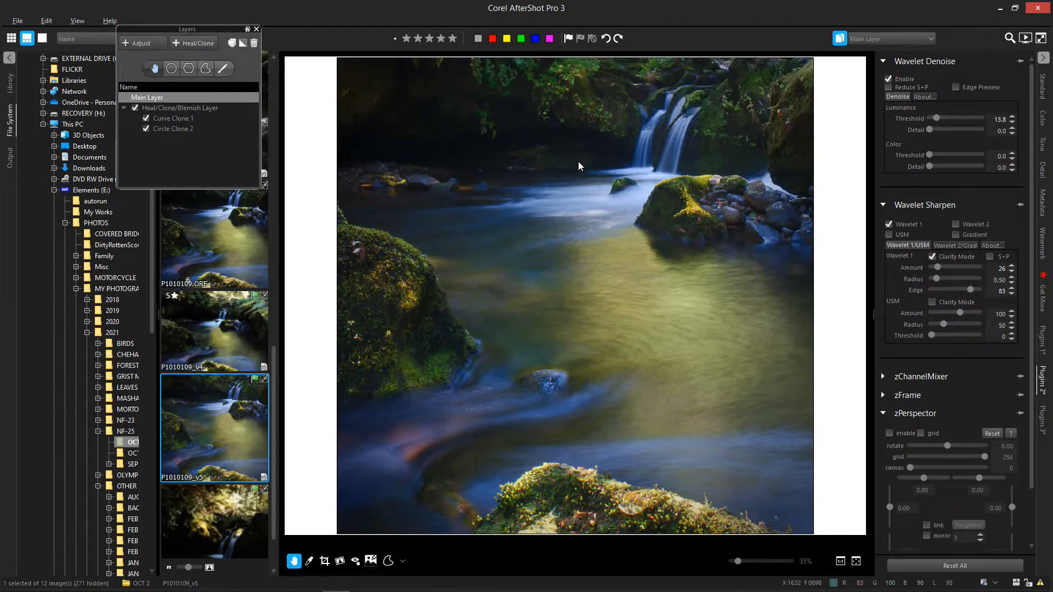
{"action": "scroll", "coordinate": [577, 161], "scroll_direction": "up", "scroll_amount": 5}
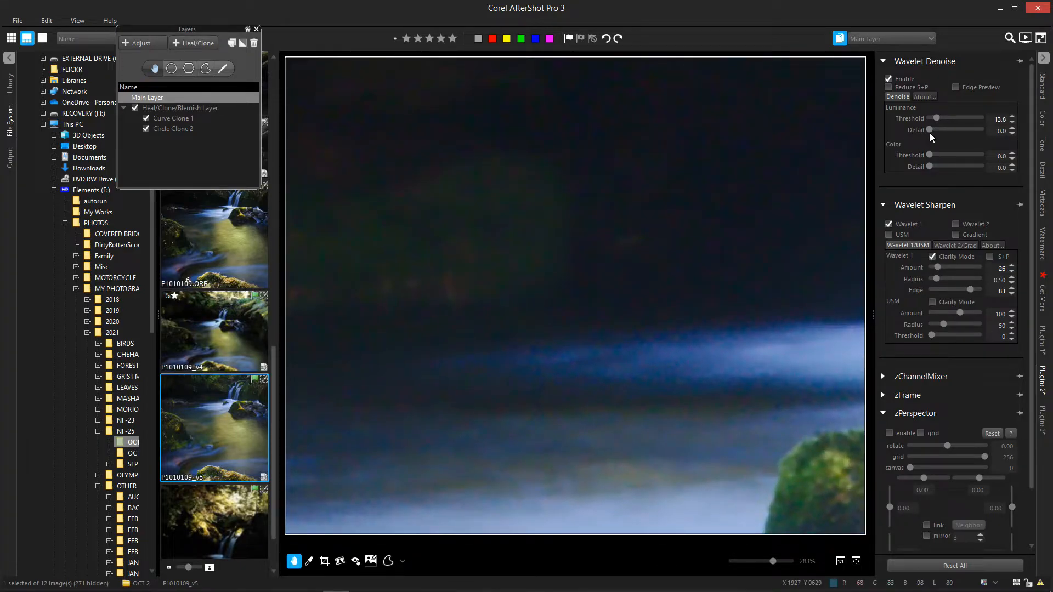
Set the Luminance Detail to 5.3, Color Threshold to 12.8 and Color Detail to 3.2, checking the result at several magnifications
{"action": "left_click_drag", "start_coordinate": [929, 130], "coordinate": [930, 130]}
{"action": "left_click_drag", "start_coordinate": [933, 155], "coordinate": [936, 155]}
{"action": "left_click_drag", "start_coordinate": [929, 165], "coordinate": [932, 167]}
{"action": "left_click", "coordinate": [856, 561]}
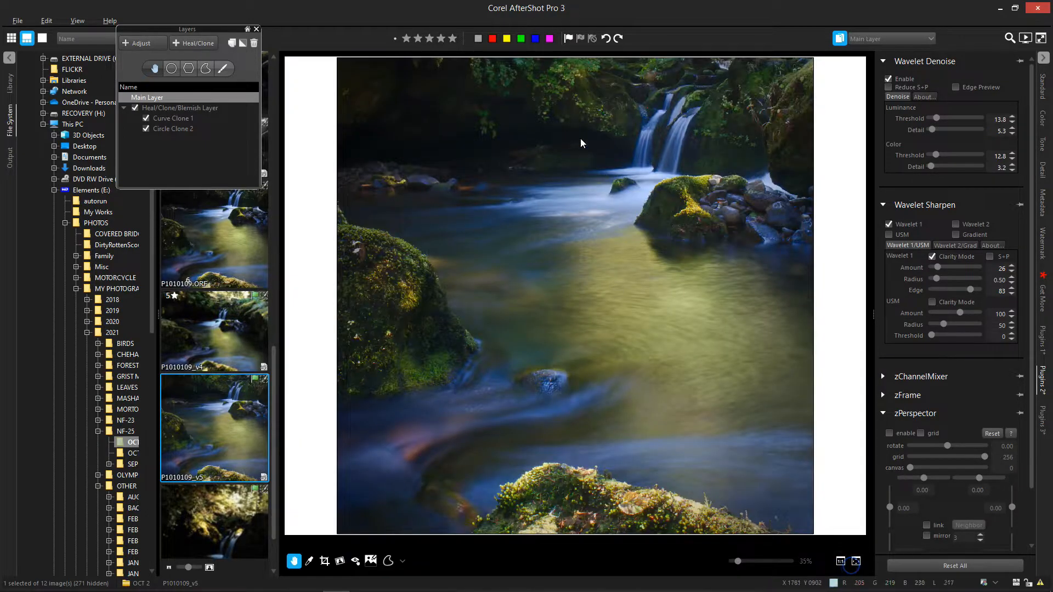
{"action": "scroll", "coordinate": [583, 149], "scroll_direction": "up", "scroll_amount": 2}
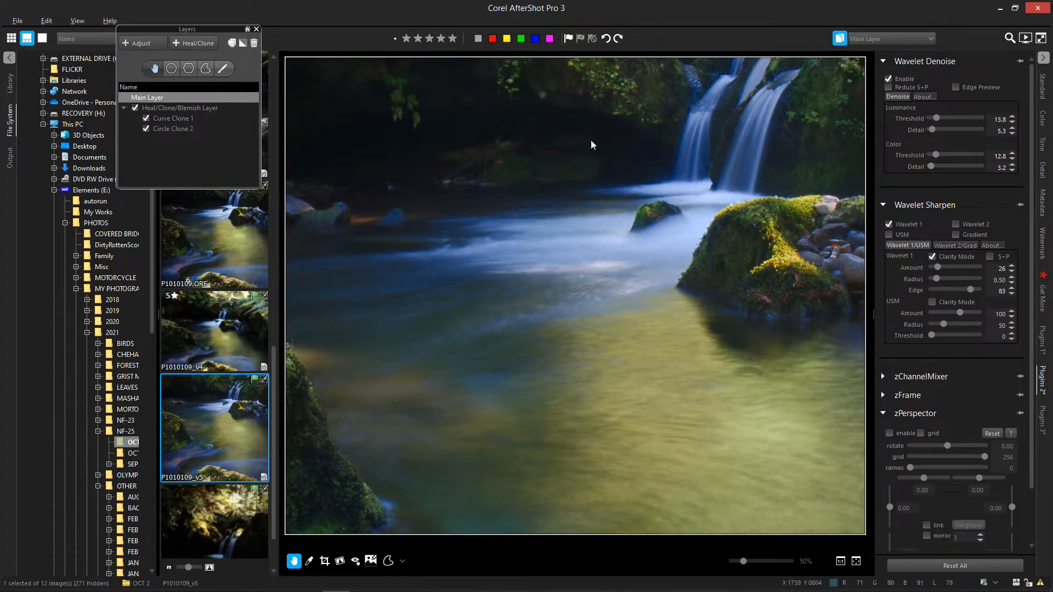
{"action": "scroll", "coordinate": [598, 146], "scroll_direction": "up", "scroll_amount": 2}
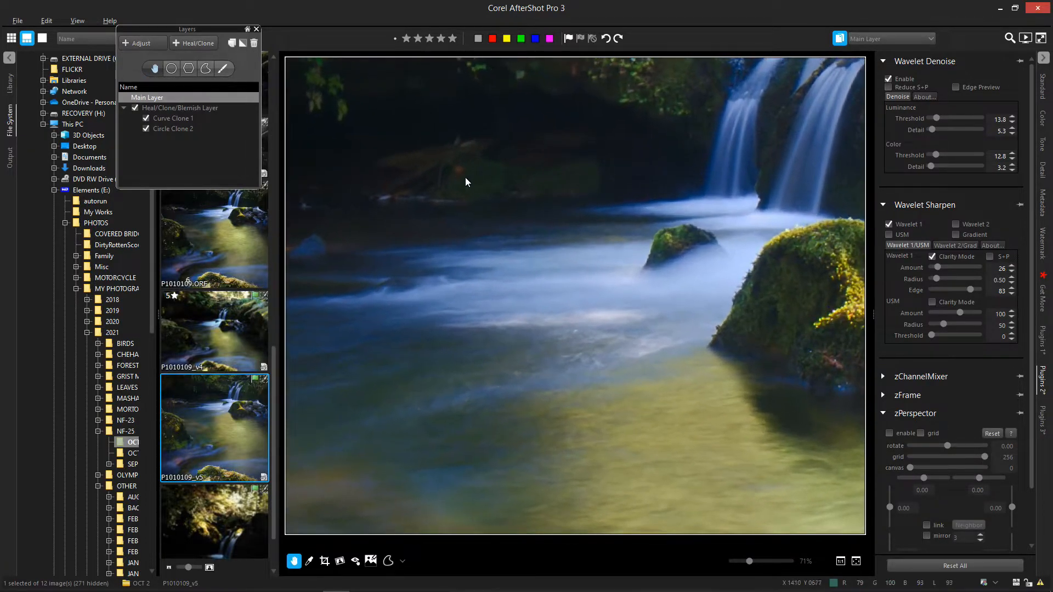
{"action": "scroll", "coordinate": [617, 215], "scroll_direction": "down", "scroll_amount": 2}
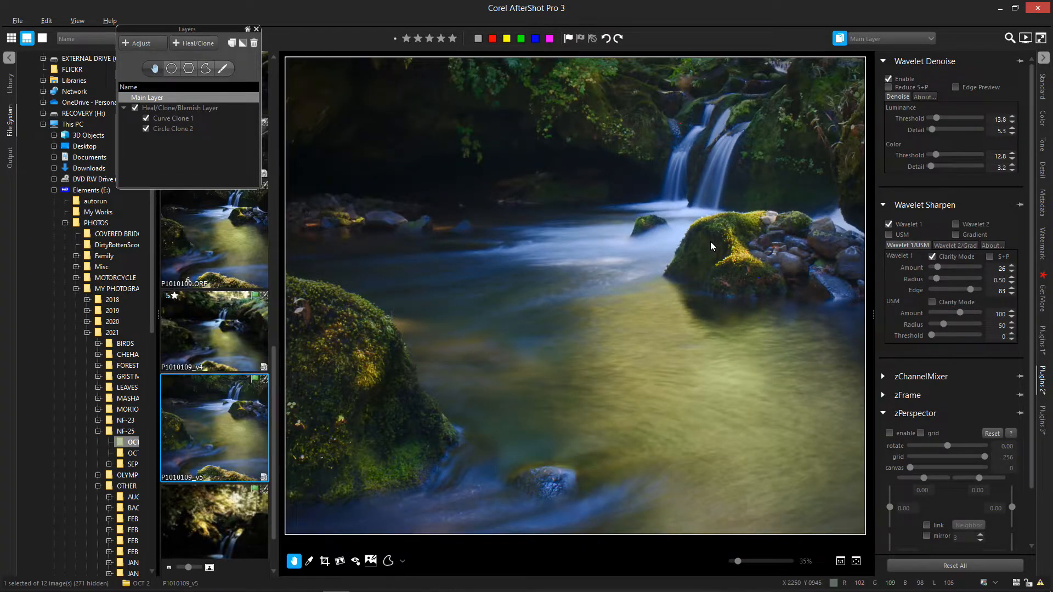
Reset all four Wavelet Denoise values on the main layer and disable the plugin there
{"action": "left_click", "coordinate": [907, 119]}
{"action": "left_click", "coordinate": [920, 130]}
{"action": "left_click", "coordinate": [913, 156]}
{"action": "left_click", "coordinate": [916, 166]}
{"action": "left_click", "coordinate": [888, 78]}
Add an adjustment layer and draw a closed curve region around the dark background beside the waterfall
{"action": "left_click", "coordinate": [143, 44]}
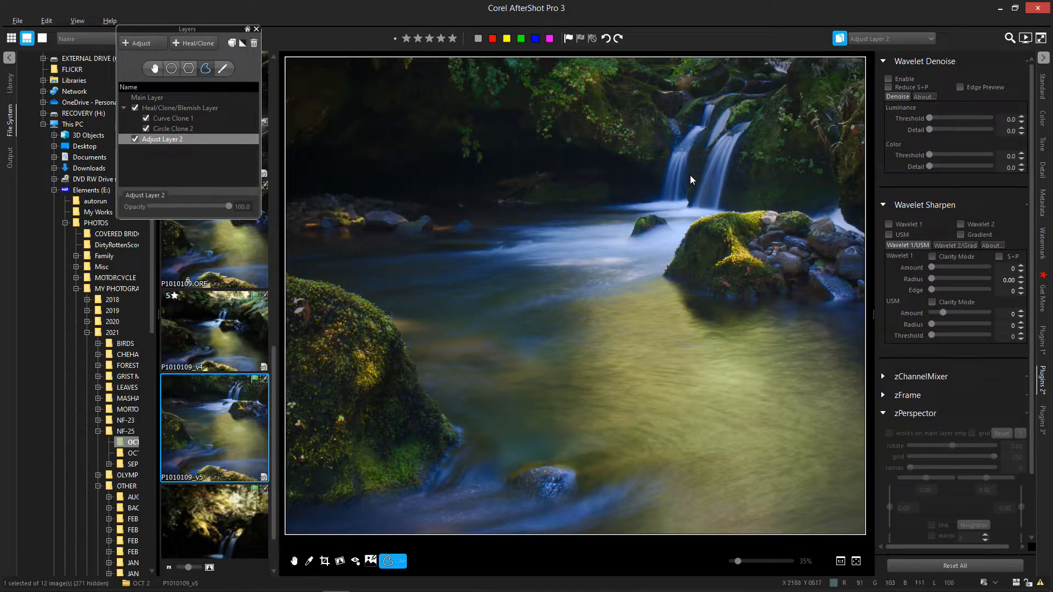
{"action": "left_click", "coordinate": [663, 167]}
{"action": "left_click", "coordinate": [662, 199]}
{"action": "left_click", "coordinate": [617, 202]}
{"action": "left_click", "coordinate": [482, 200]}
{"action": "left_click", "coordinate": [365, 184]}
{"action": "left_click", "coordinate": [296, 186]}
{"action": "left_click", "coordinate": [293, 148]}
{"action": "left_click", "coordinate": [349, 107]}
{"action": "left_click", "coordinate": [432, 135]}
{"action": "left_click", "coordinate": [562, 151]}
{"action": "left_click", "coordinate": [634, 162]}
{"action": "left_click", "coordinate": [654, 169]}
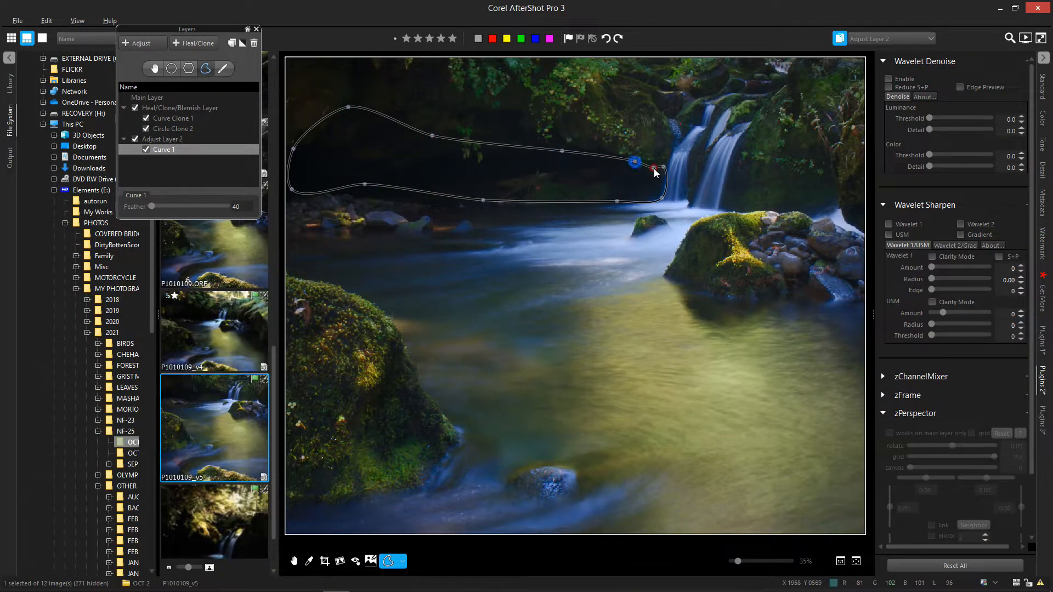
{"action": "double_click", "coordinate": [653, 168]}
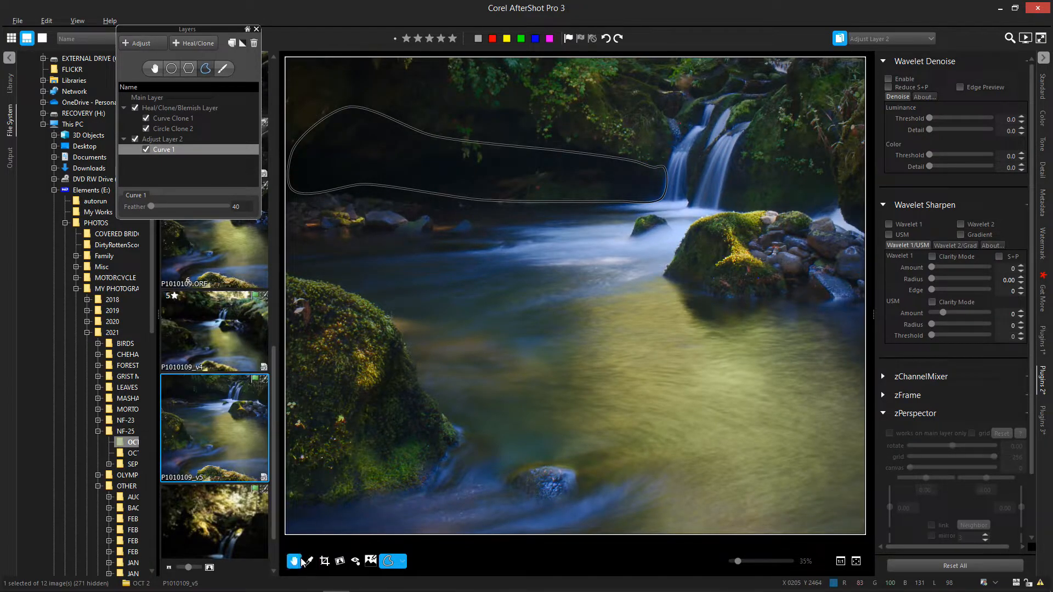
{"action": "left_click", "coordinate": [294, 560]}
Enable Wavelet Denoise on the adjustment layer with Luminance Threshold 14.4, Luminance Detail 9.9, Color Threshold 8.1 and Color Detail 7.2
{"action": "scroll", "coordinate": [638, 181], "scroll_direction": "up", "scroll_amount": 5}
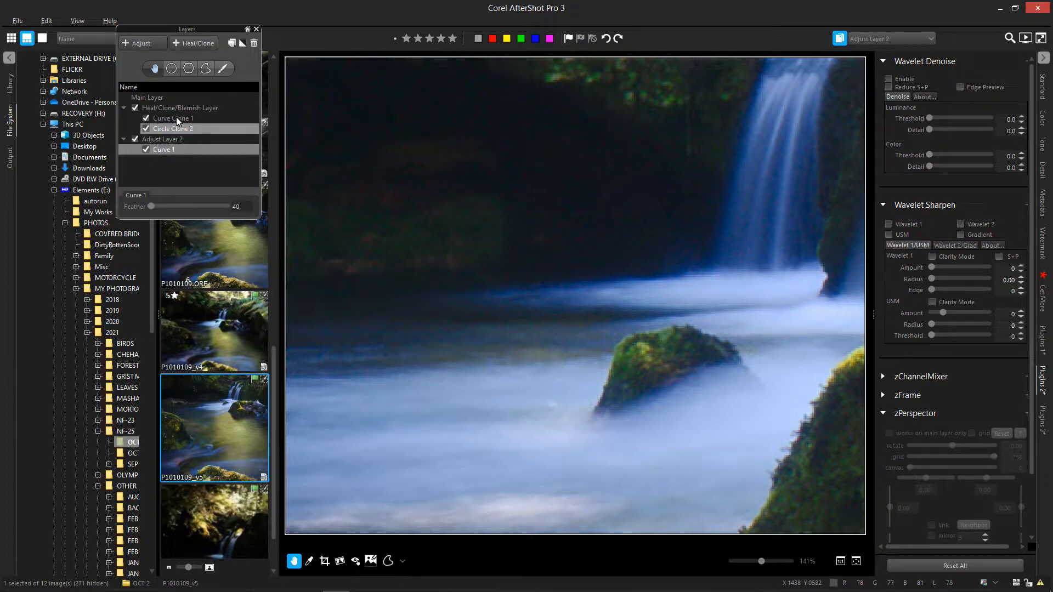
{"action": "left_click", "coordinate": [206, 68]}
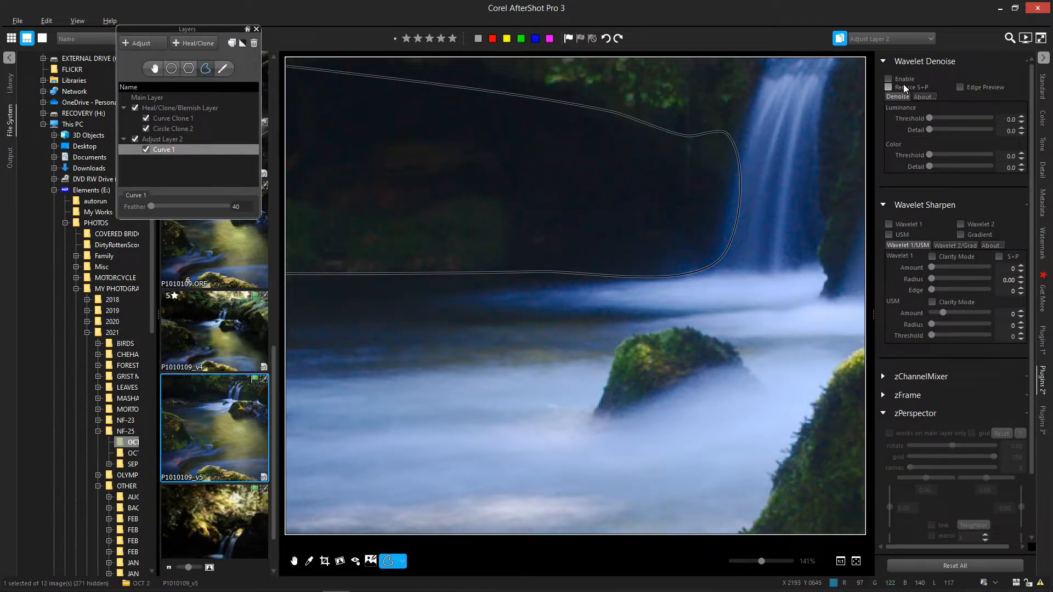
{"action": "left_click_drag", "start_coordinate": [929, 118], "coordinate": [938, 119]}
{"action": "left_click_drag", "start_coordinate": [929, 131], "coordinate": [935, 130]}
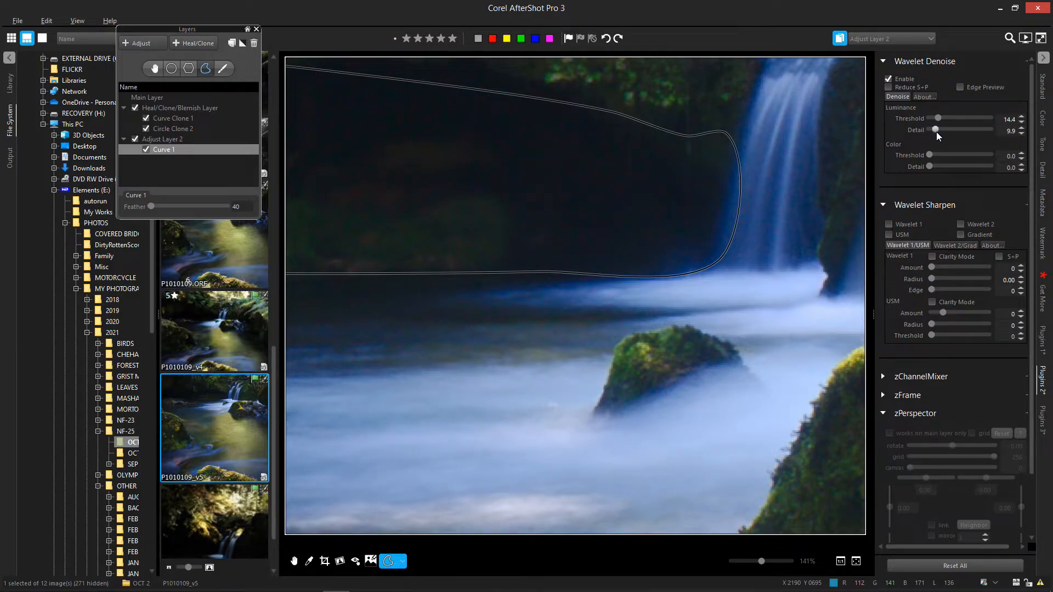
{"action": "left_click_drag", "start_coordinate": [932, 156], "coordinate": [932, 166]}
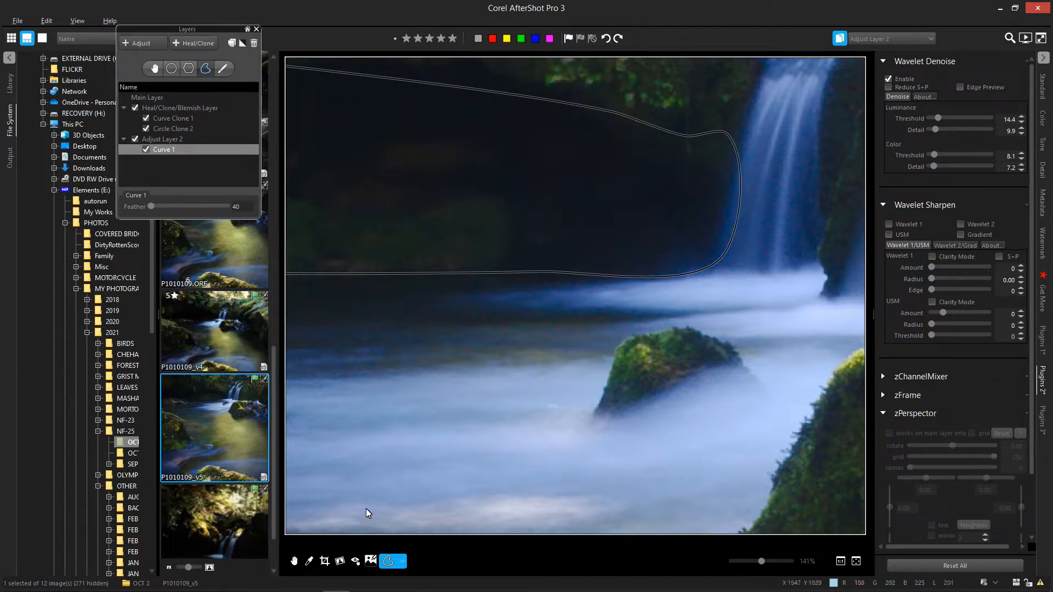
{"action": "left_click", "coordinate": [855, 561]}
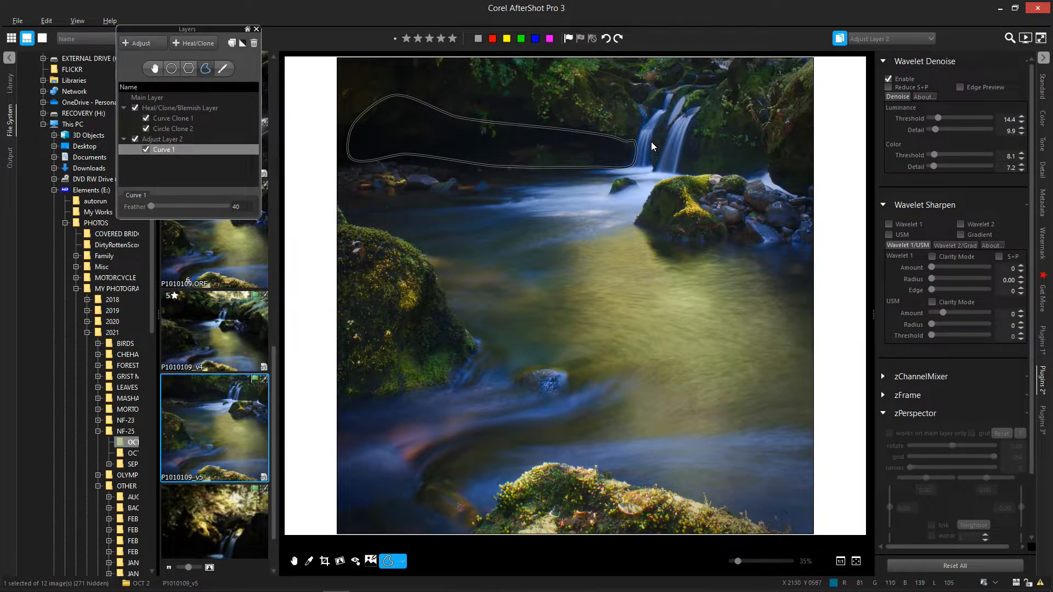
Draw a second curve region around the waterfall's left cascade on the same adjustment layer, overlapping the first region
{"action": "left_click", "coordinate": [294, 560]}
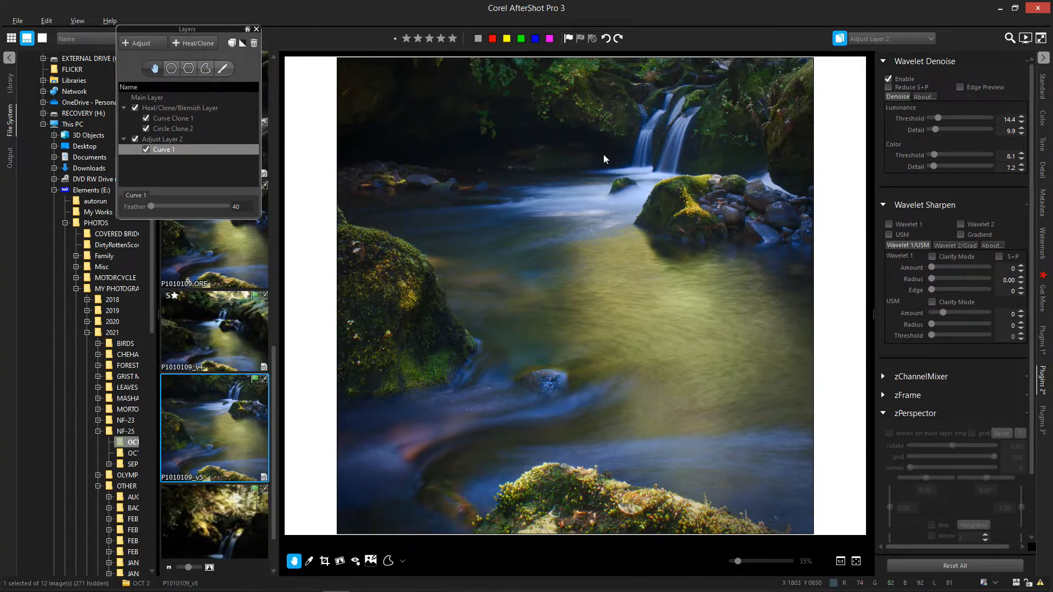
{"action": "scroll", "coordinate": [603, 154], "scroll_direction": "up", "scroll_amount": 8}
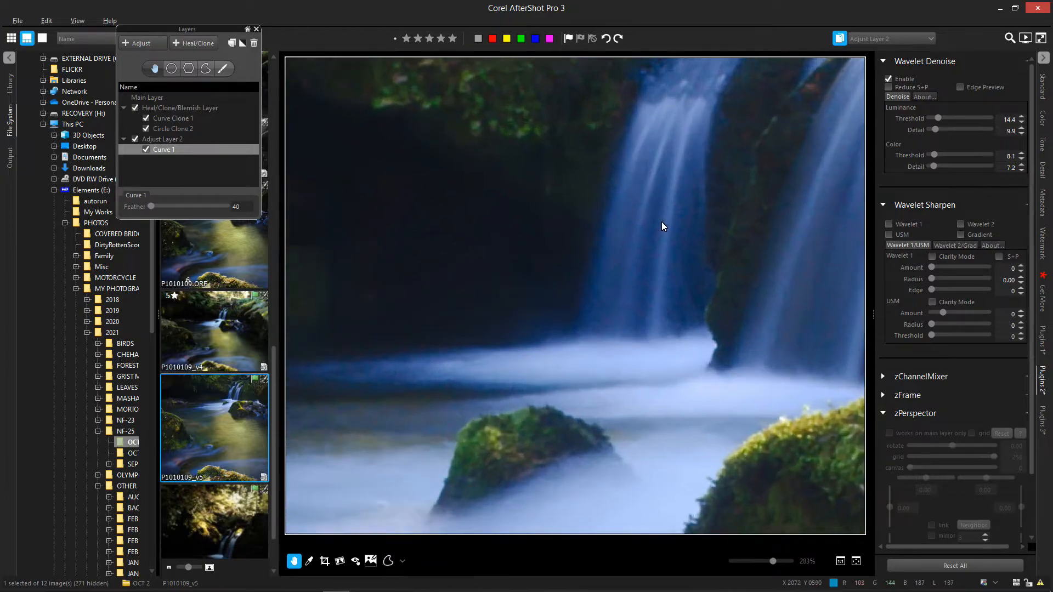
{"action": "scroll", "coordinate": [662, 226], "scroll_direction": "up", "scroll_amount": 3}
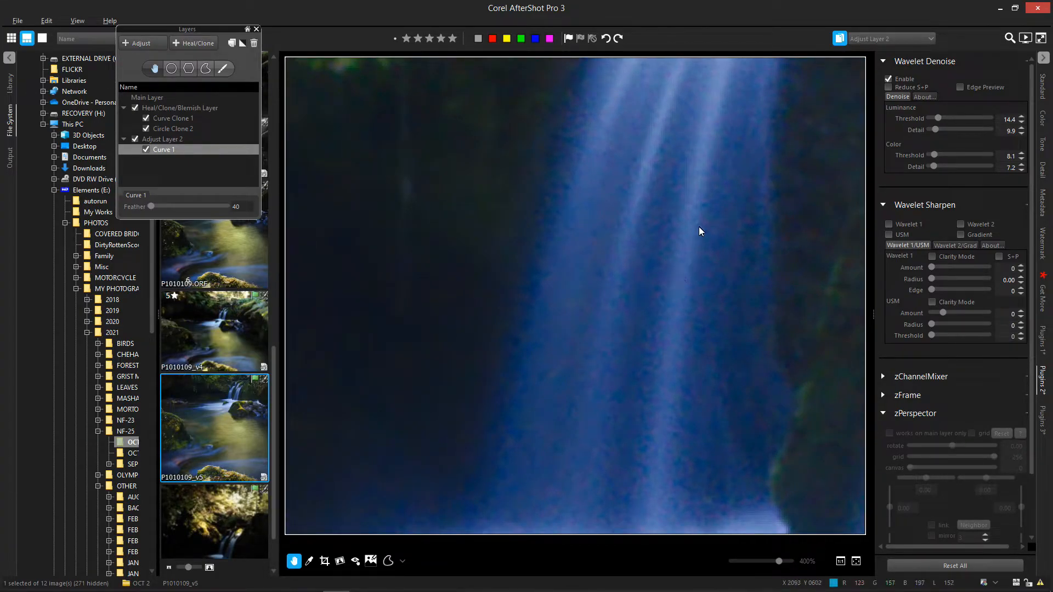
{"action": "scroll", "coordinate": [718, 343], "scroll_direction": "down", "scroll_amount": 1}
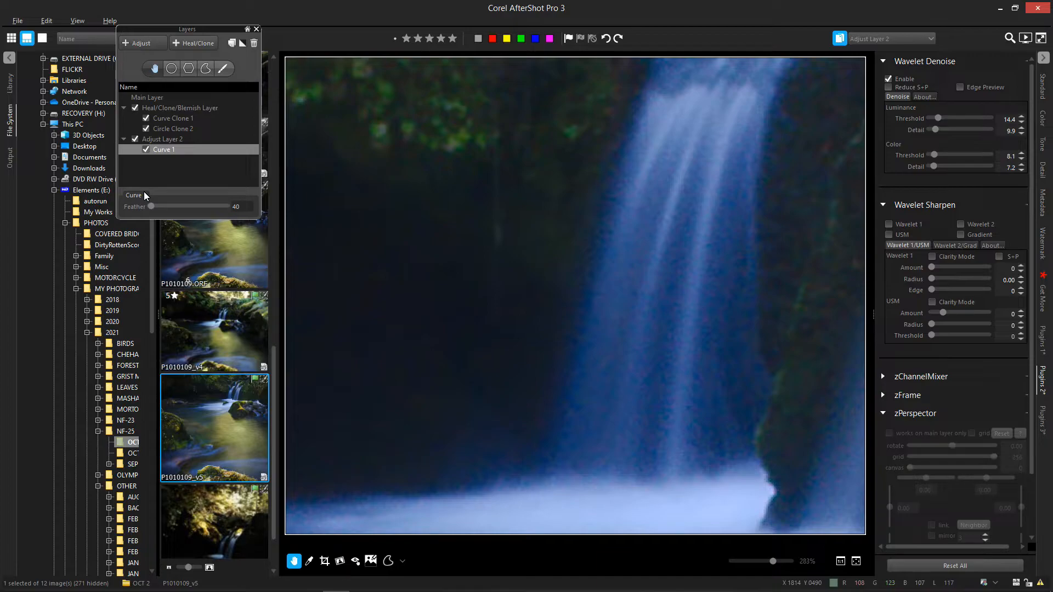
{"action": "left_click", "coordinate": [206, 70]}
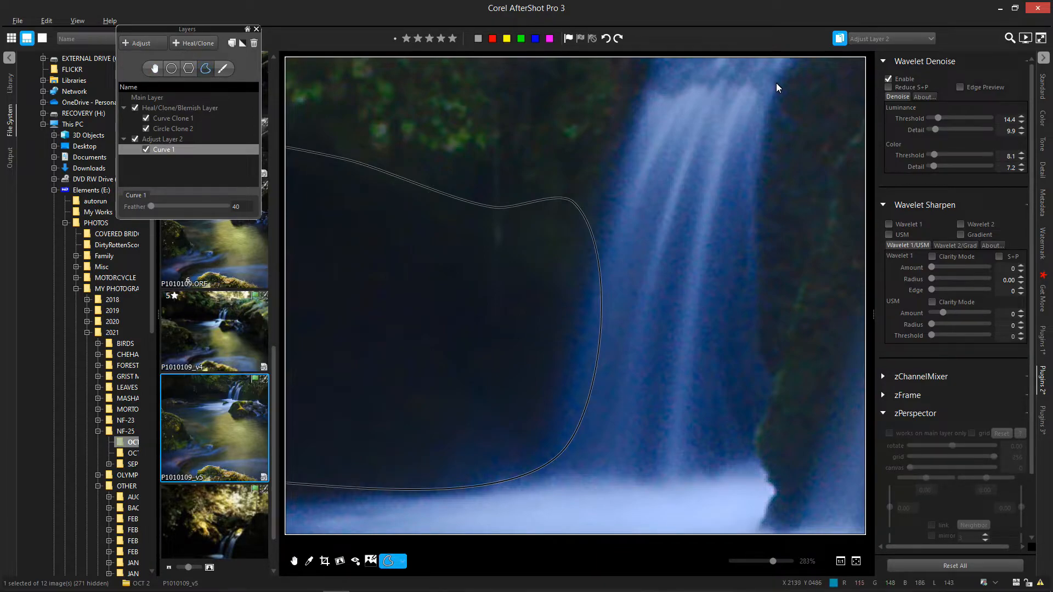
{"action": "left_click", "coordinate": [784, 67]}
{"action": "left_click", "coordinate": [755, 143]}
{"action": "left_click", "coordinate": [755, 252]}
{"action": "left_click", "coordinate": [770, 383]}
{"action": "left_click", "coordinate": [758, 457]}
{"action": "left_click", "coordinate": [616, 482]}
{"action": "left_click", "coordinate": [526, 488]}
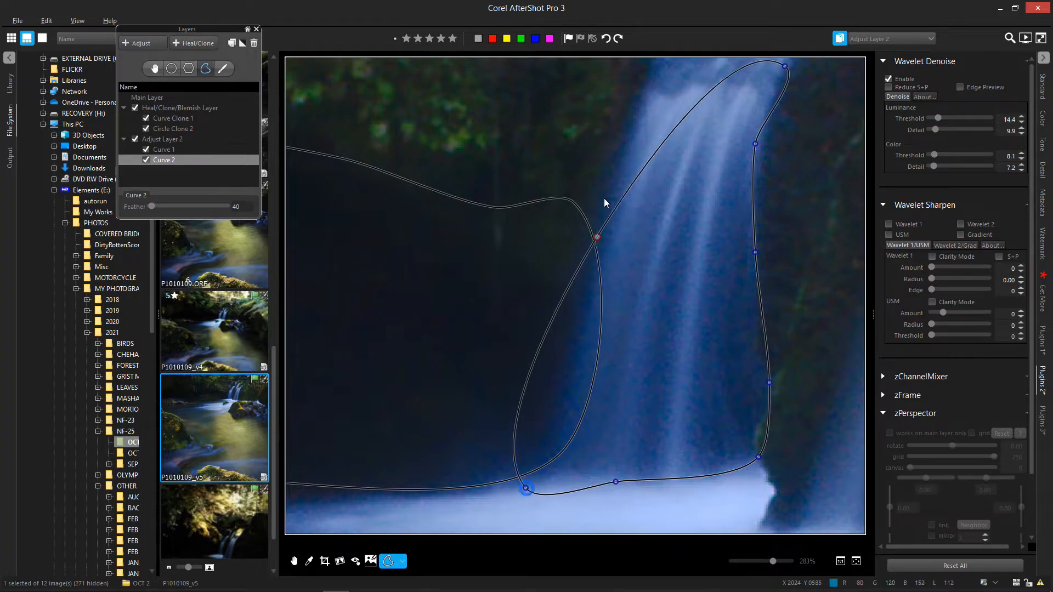
{"action": "left_click", "coordinate": [612, 168]}
{"action": "left_click", "coordinate": [640, 97]}
{"action": "left_click", "coordinate": [657, 64]}
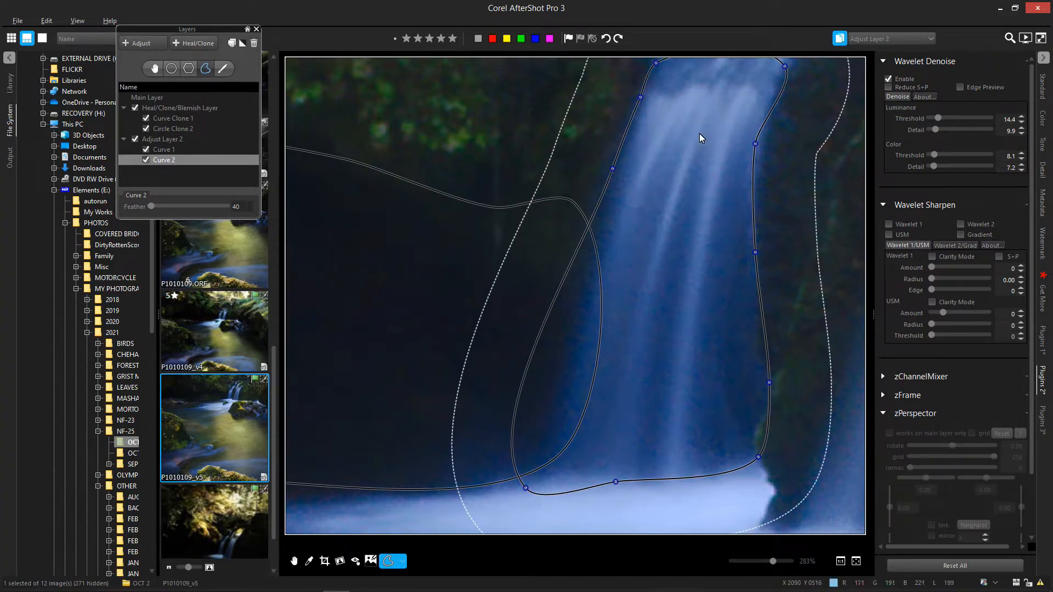
Switch the second curve region off and on to compare the noise in the waterfall
{"action": "left_click", "coordinate": [146, 159]}
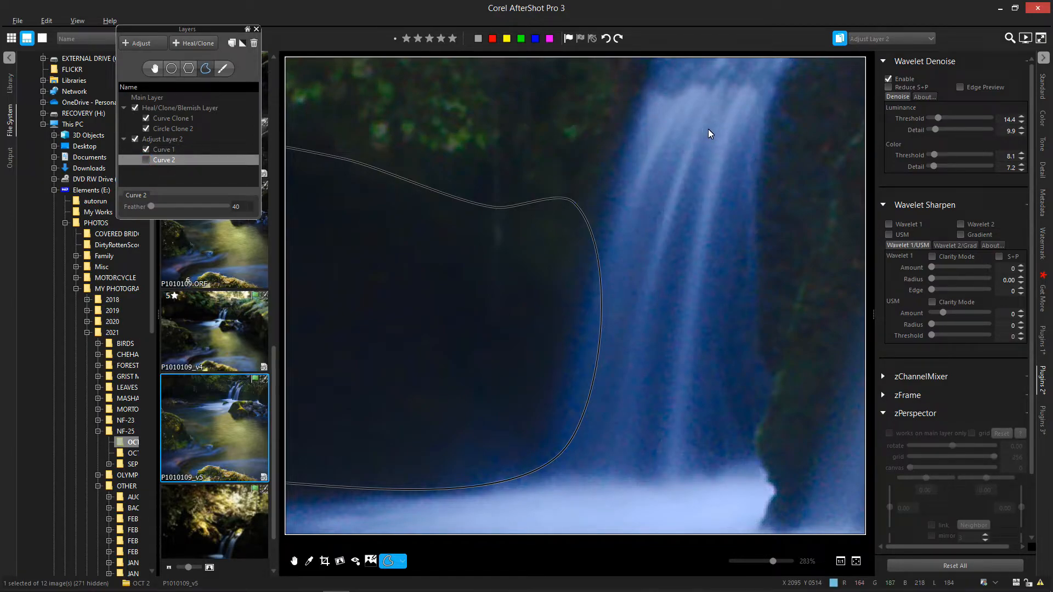
{"action": "double_click", "coordinate": [151, 162]}
{"action": "left_click", "coordinate": [146, 160]}
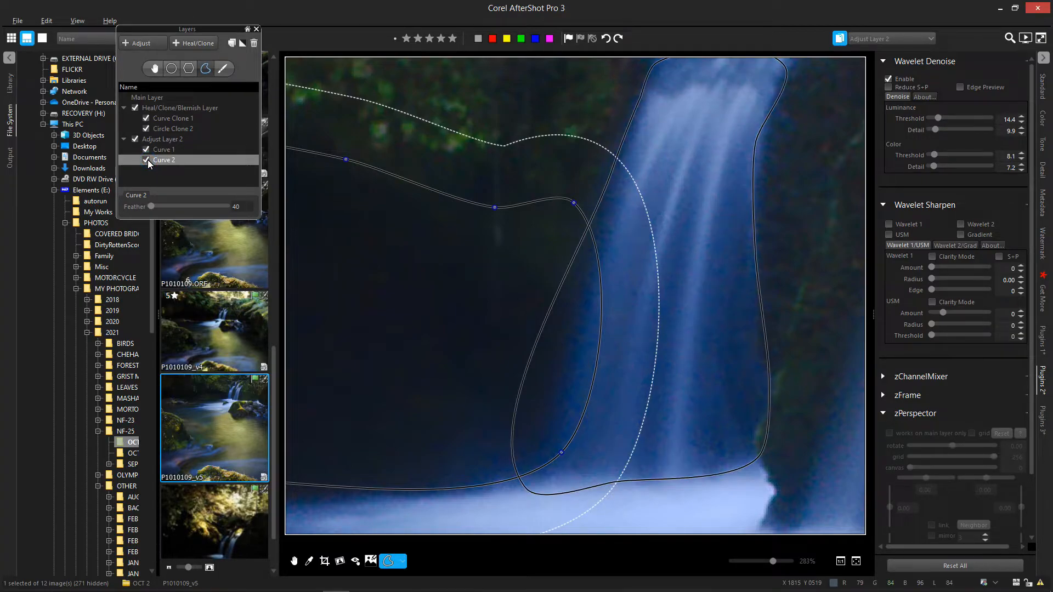
{"action": "left_click", "coordinate": [146, 161]}
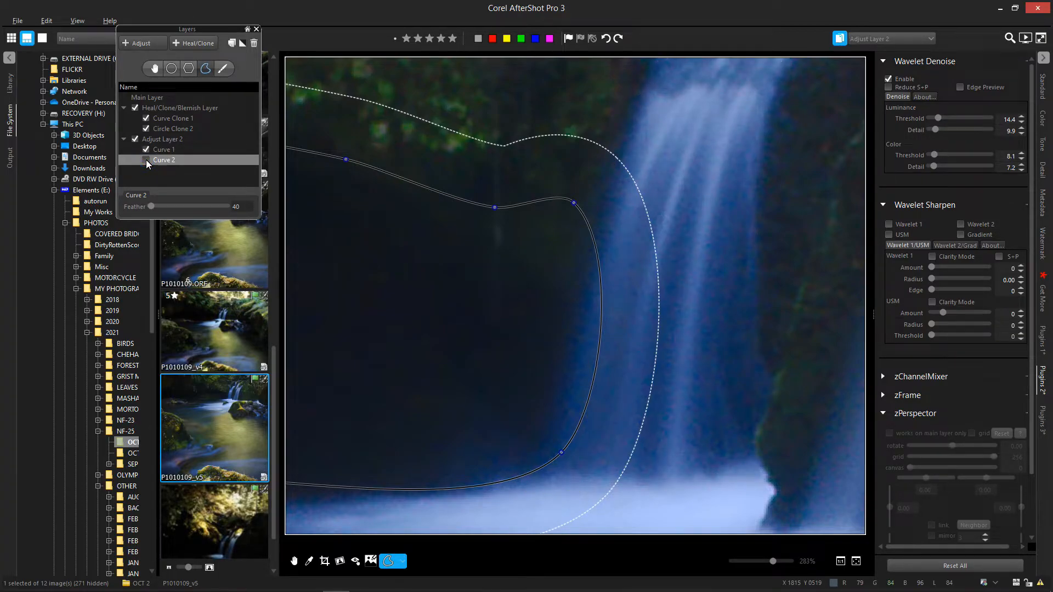
{"action": "left_click", "coordinate": [146, 160]}
{"action": "left_click", "coordinate": [147, 160]}
{"action": "left_click", "coordinate": [146, 160]}
Compare the photo with the adjustment layer off and on, in full view and zoomed in on the dark background
{"action": "left_click", "coordinate": [856, 560]}
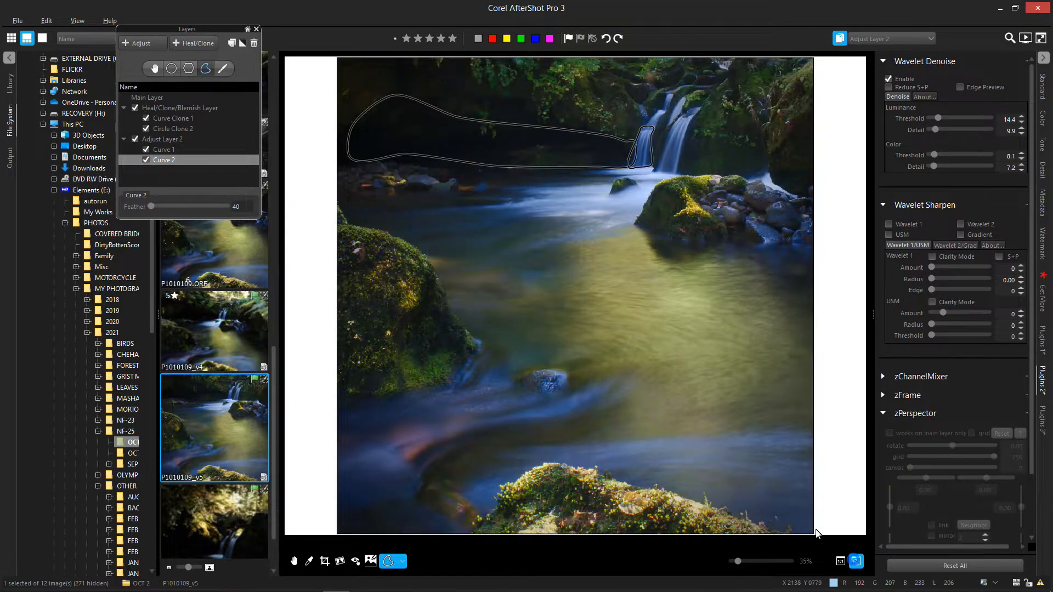
{"action": "left_click", "coordinate": [294, 560]}
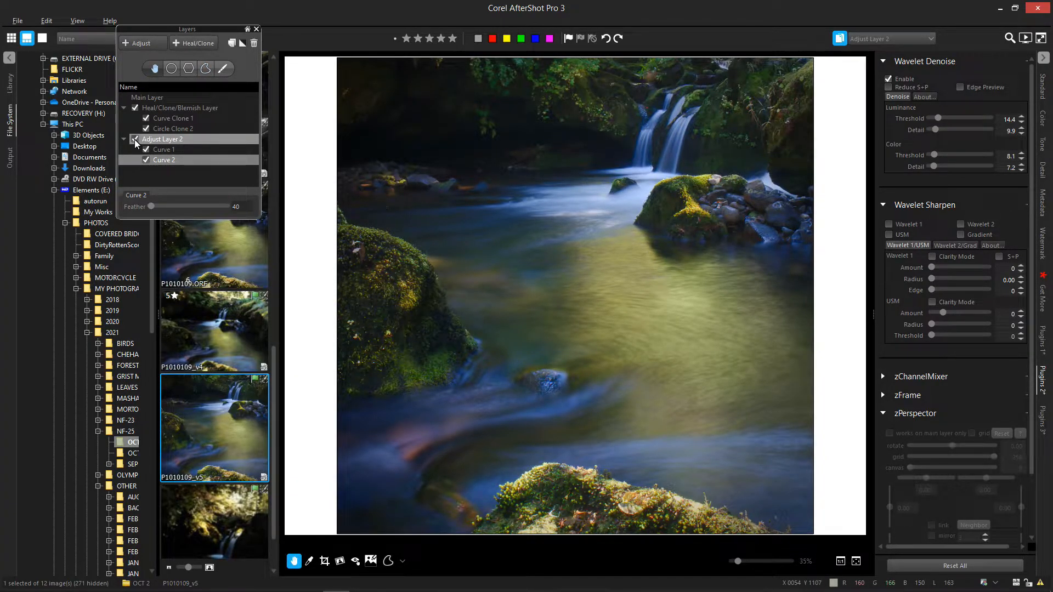
{"action": "left_click", "coordinate": [135, 139]}
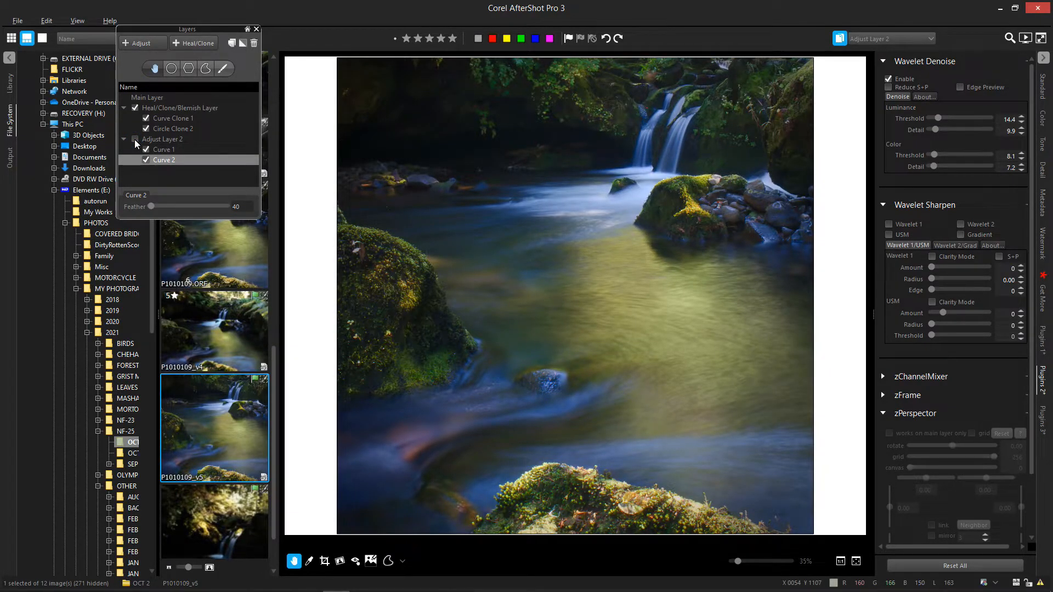
{"action": "left_click", "coordinate": [135, 139]}
{"action": "scroll", "coordinate": [620, 141], "scroll_direction": "up", "scroll_amount": 5}
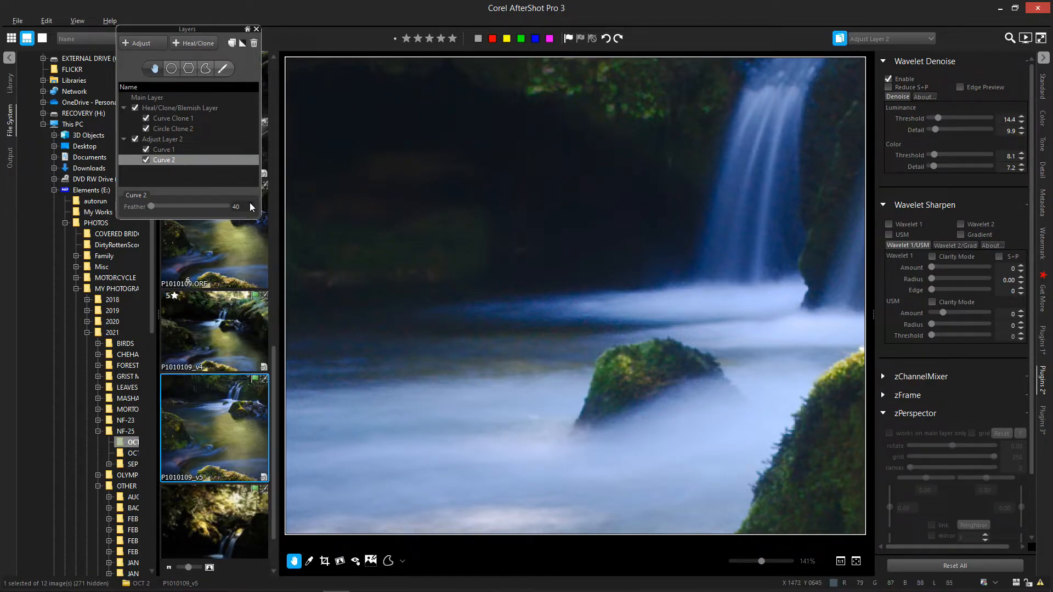
{"action": "left_click", "coordinate": [132, 141]}
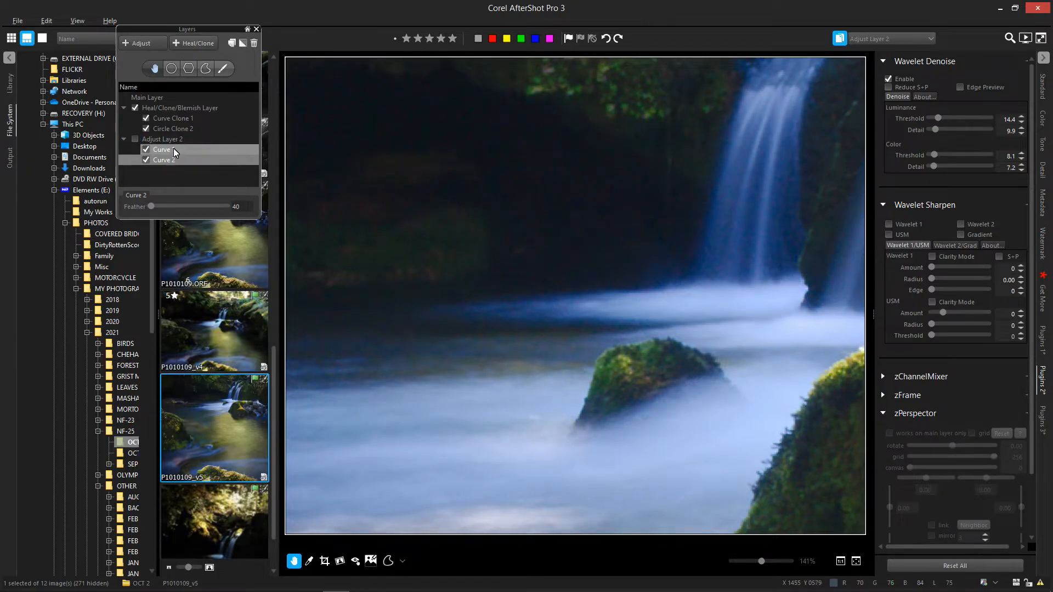
{"action": "left_click", "coordinate": [135, 138]}
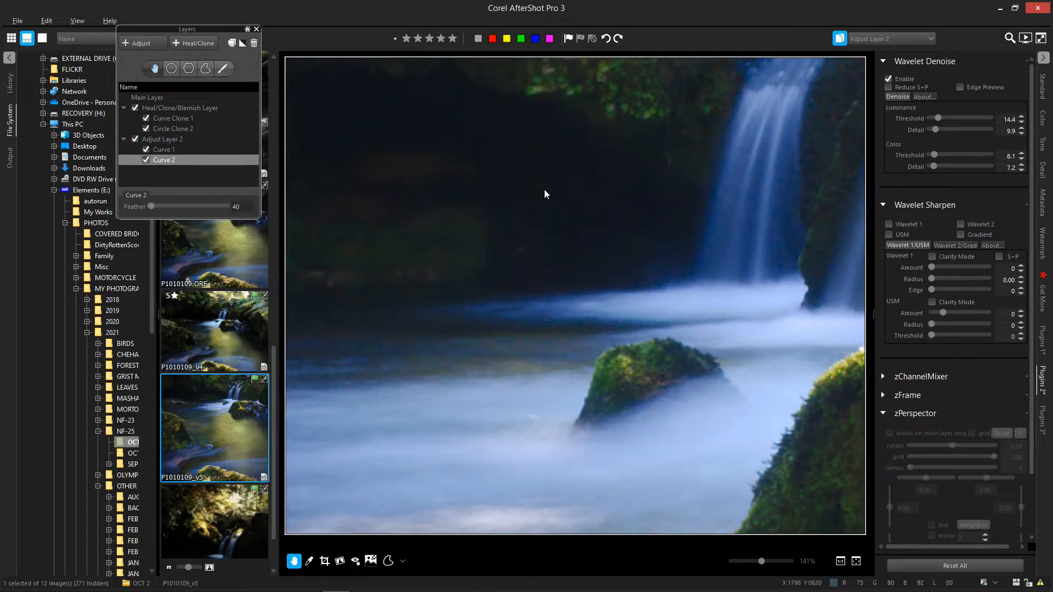
{"action": "scroll", "coordinate": [550, 219], "scroll_direction": "down", "scroll_amount": 5}
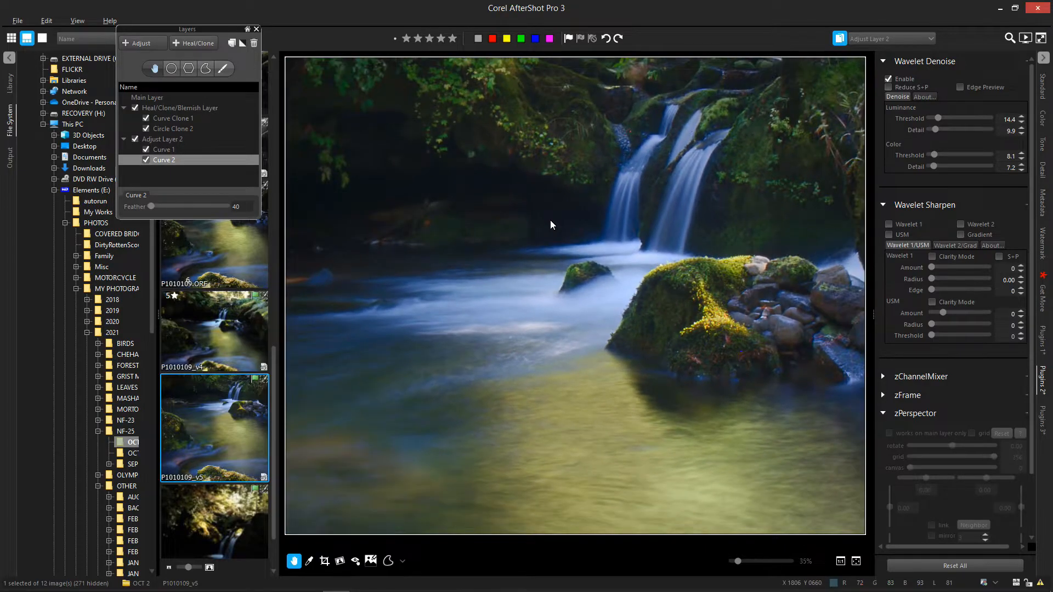
{"action": "scroll", "coordinate": [551, 219], "scroll_direction": "down", "scroll_amount": 2}
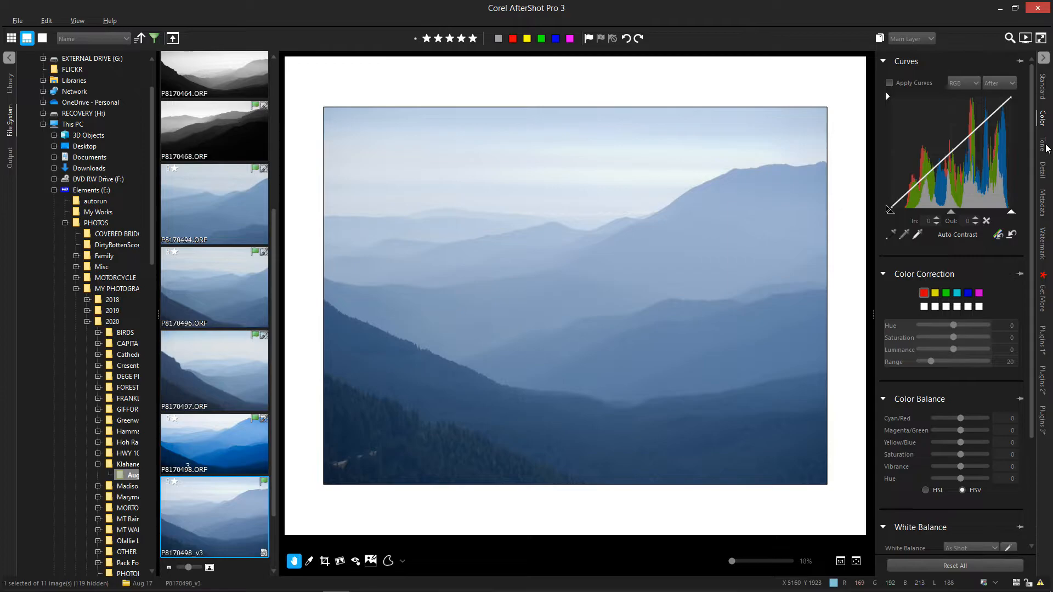
Set the mountain photo's exposure to 0.20 and add contrast with a curve that darkens the midtones and raises the brighter tones at In 174
{"action": "left_click", "coordinate": [1042, 86]}
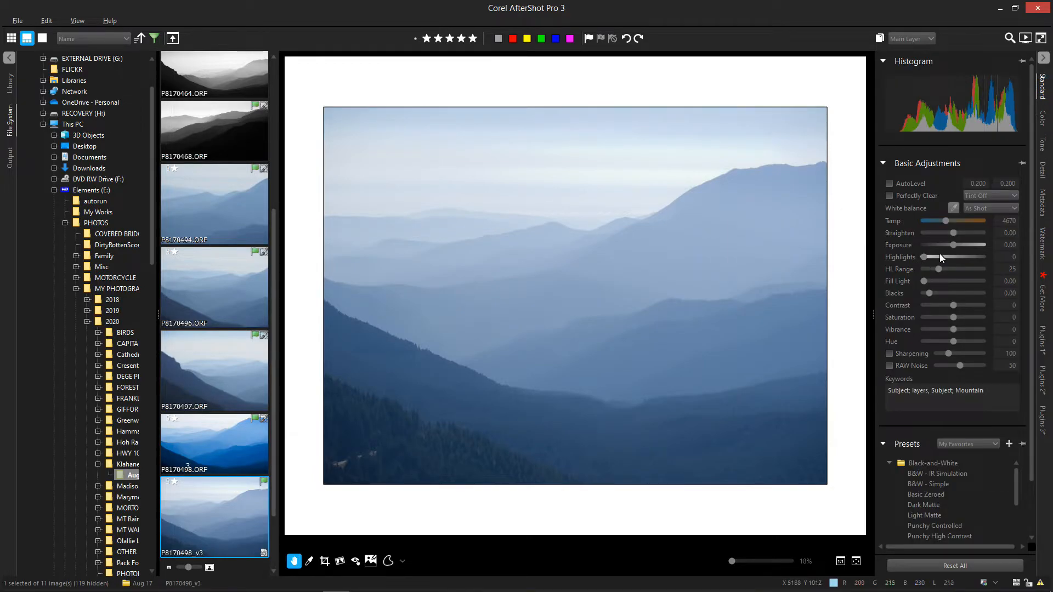
{"action": "left_click_drag", "start_coordinate": [952, 246], "coordinate": [953, 246]}
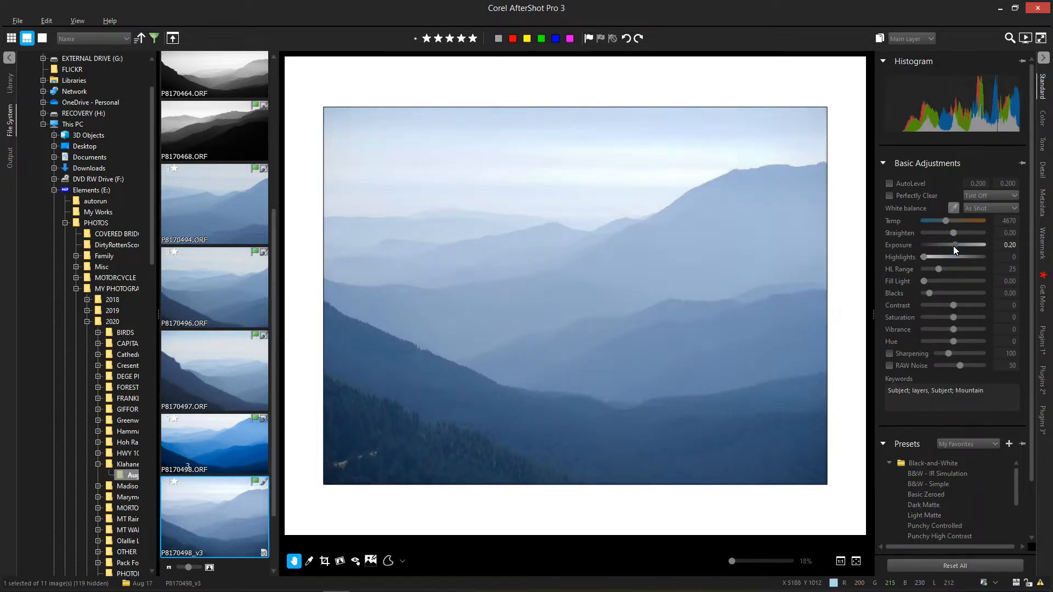
{"action": "left_click", "coordinate": [1042, 116]}
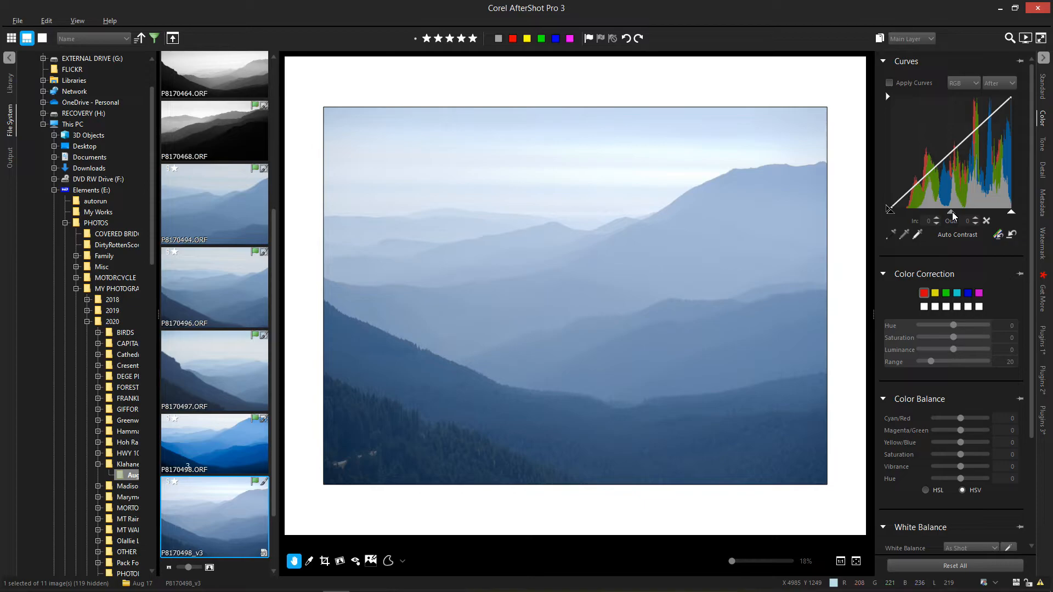
{"action": "left_click_drag", "start_coordinate": [953, 215], "coordinate": [930, 217]}
{"action": "left_click_drag", "start_coordinate": [954, 158], "coordinate": [974, 125]}
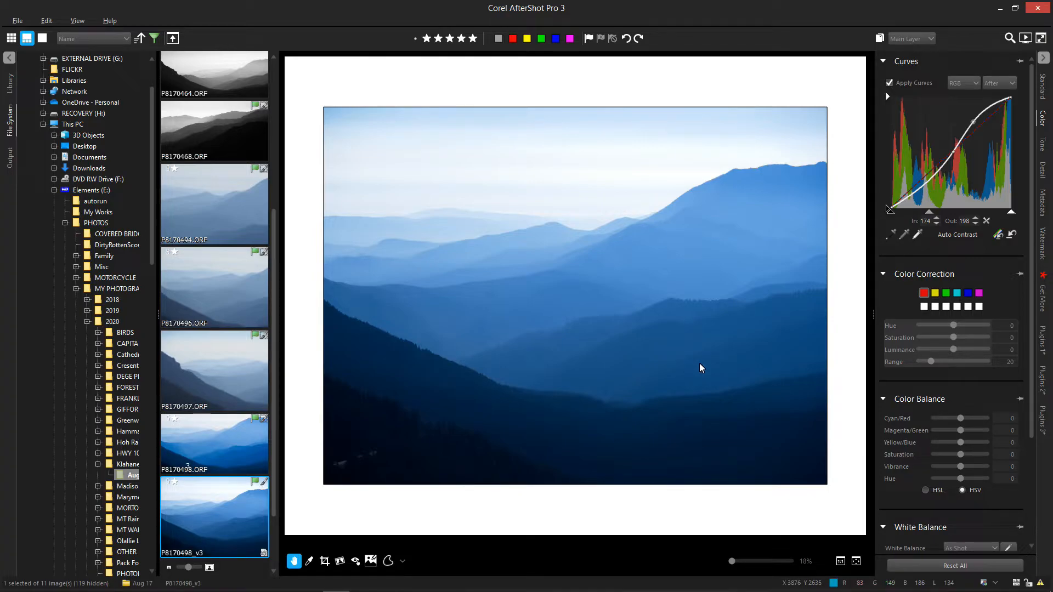
Reset the curve and undo the reset to compare the photo without and with the added contrast
{"action": "scroll", "coordinate": [722, 233], "scroll_direction": "up", "scroll_amount": 2}
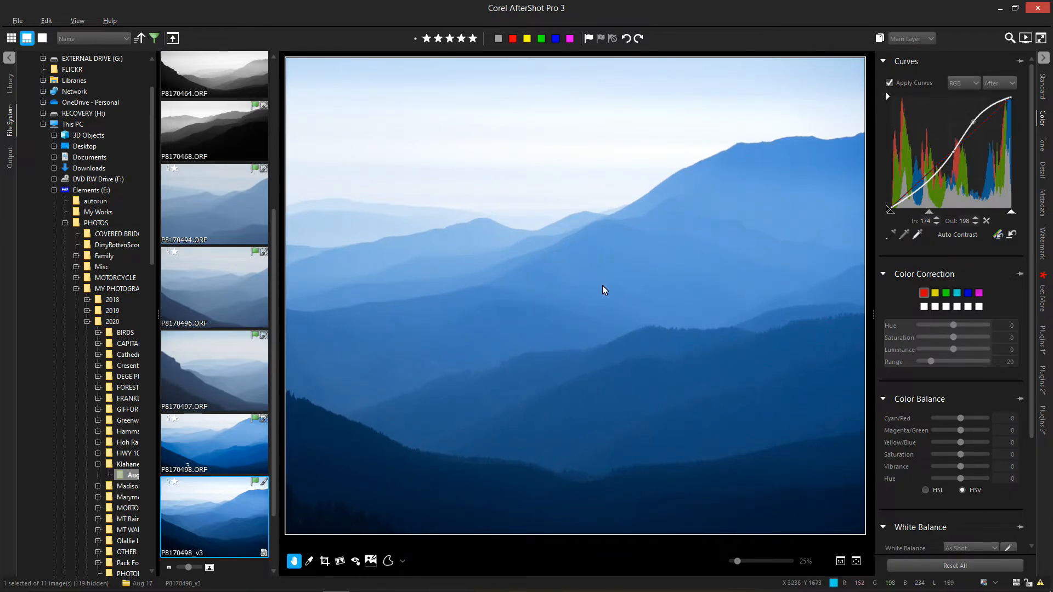
{"action": "left_click", "coordinate": [1011, 235]}
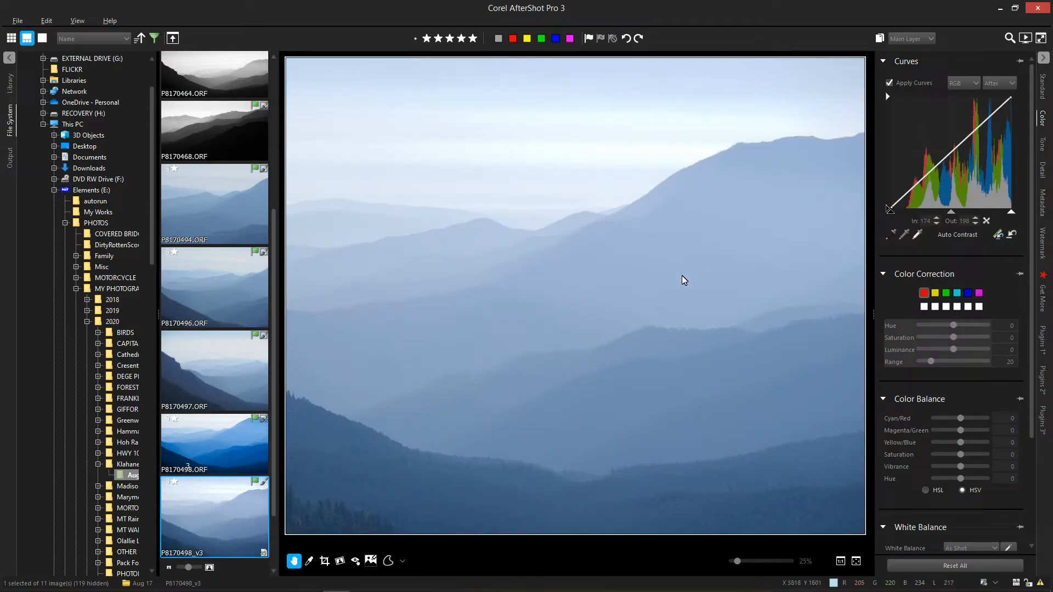
{"action": "key", "text": "ctrl+z"}
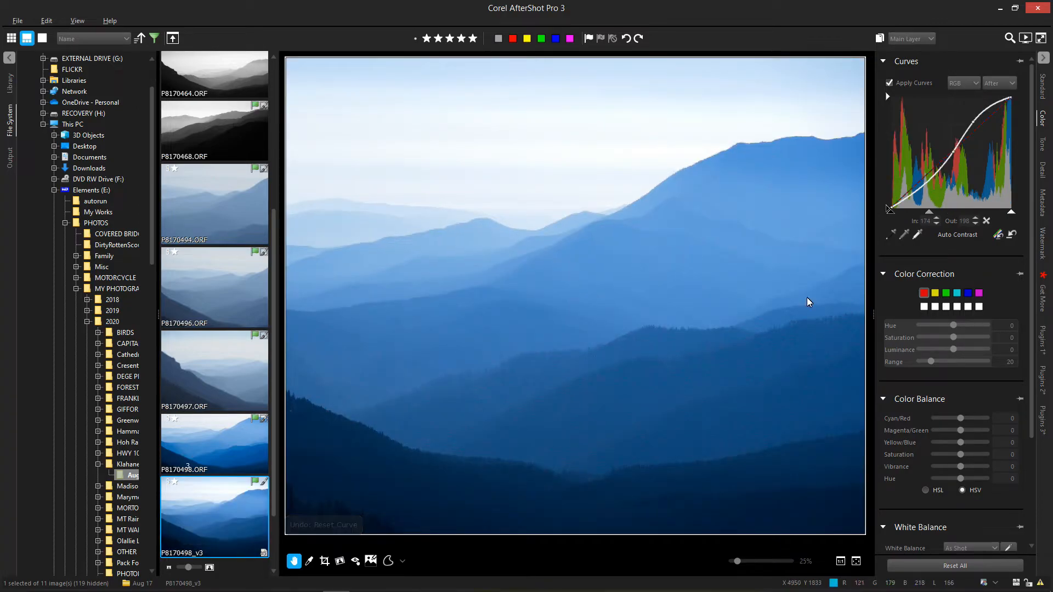
Darken the curve's midtones slightly further while inspecting the noise on the blue mountainside close up
{"action": "left_click", "coordinate": [699, 315]}
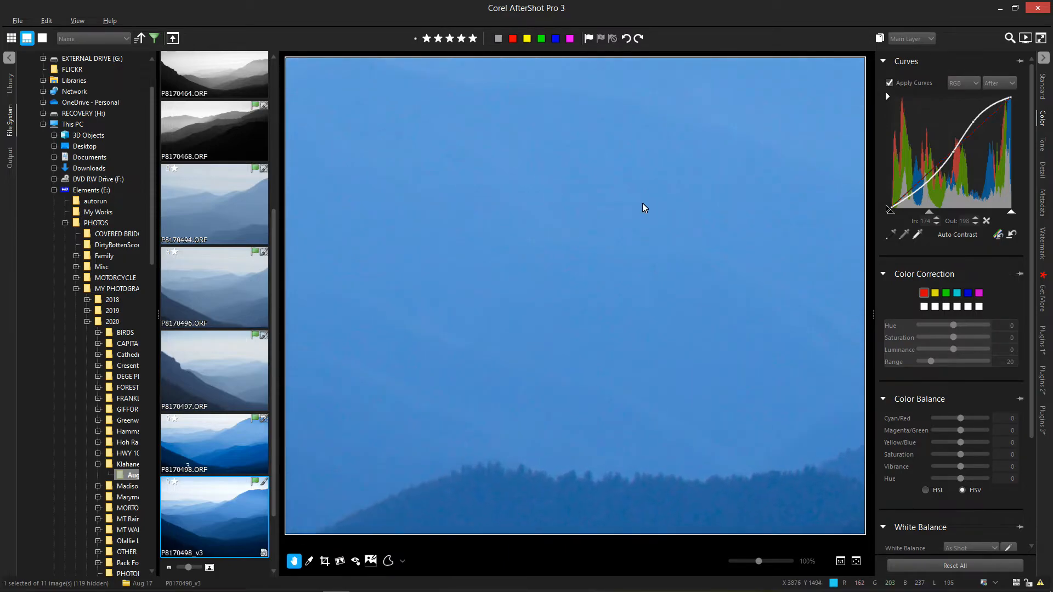
{"action": "scroll", "coordinate": [643, 207], "scroll_direction": "up", "scroll_amount": 1}
{"action": "scroll", "coordinate": [640, 181], "scroll_direction": "up", "scroll_amount": 1}
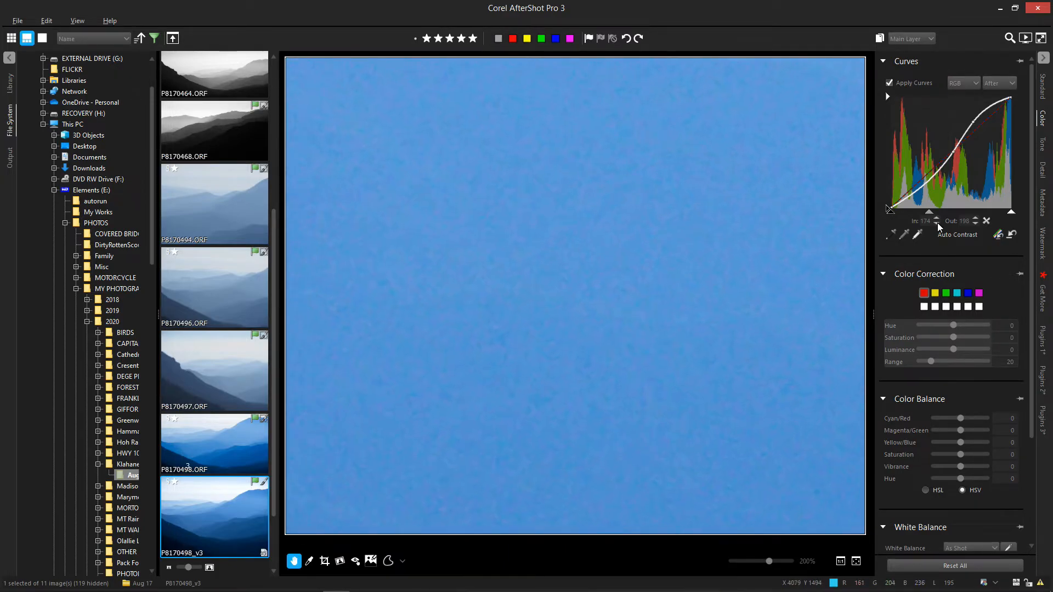
{"action": "left_click_drag", "start_coordinate": [929, 213], "coordinate": [925, 216]}
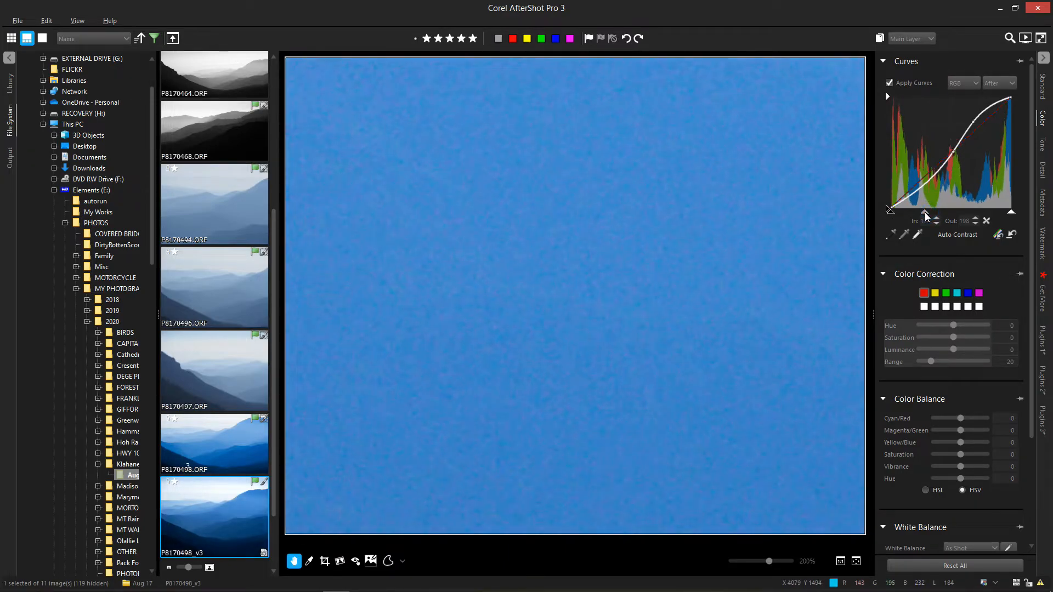
{"action": "scroll", "coordinate": [537, 227], "scroll_direction": "up", "scroll_amount": 1}
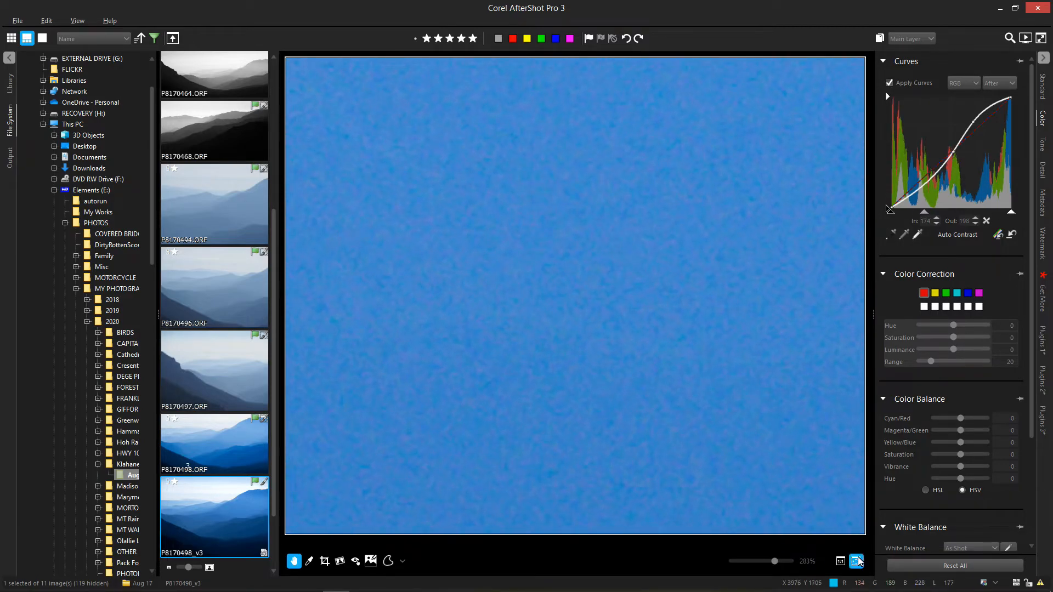
Enable Wavelet Denoise on the main layer with Color Threshold 16.0 and Luminance Threshold 6.4
{"action": "left_click", "coordinate": [1042, 379]}
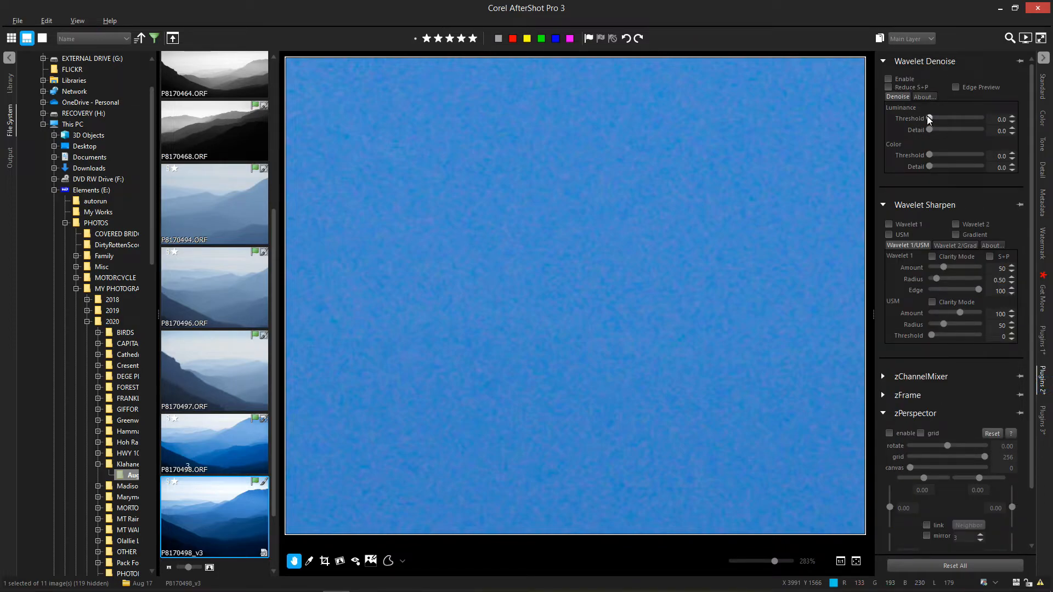
{"action": "left_click_drag", "start_coordinate": [929, 155], "coordinate": [936, 157]}
{"action": "left_click_drag", "start_coordinate": [944, 154], "coordinate": [936, 159]}
{"action": "left_click_drag", "start_coordinate": [929, 118], "coordinate": [937, 120]}
{"action": "left_click_drag", "start_coordinate": [930, 120], "coordinate": [932, 121]}
Examine the remaining noise in full view and at 100%, from the dark foreground ridges up to the far mountain
{"action": "left_click", "coordinate": [856, 561]}
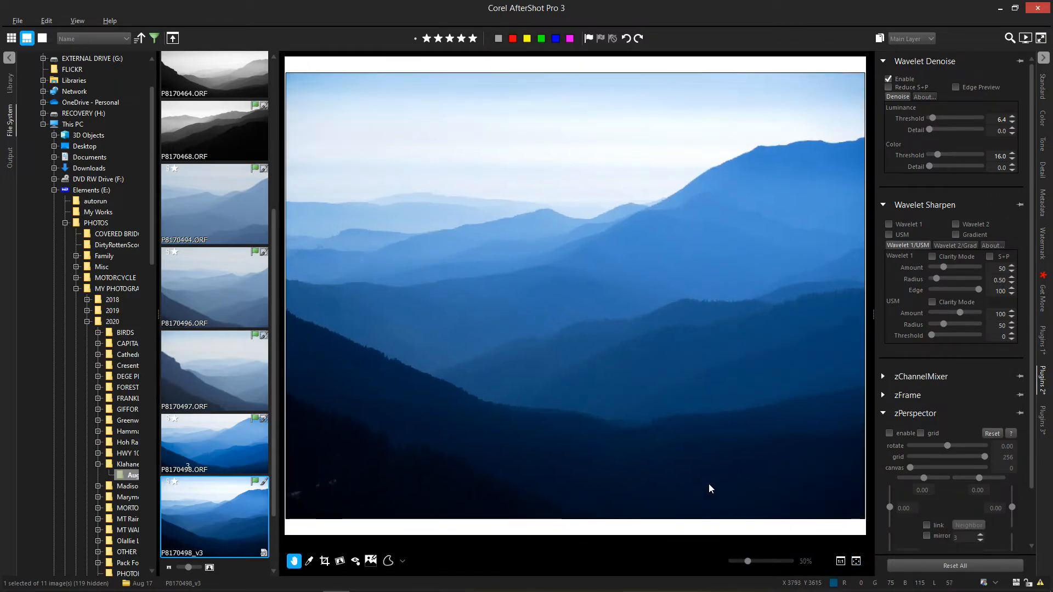
{"action": "left_click", "coordinate": [709, 484]}
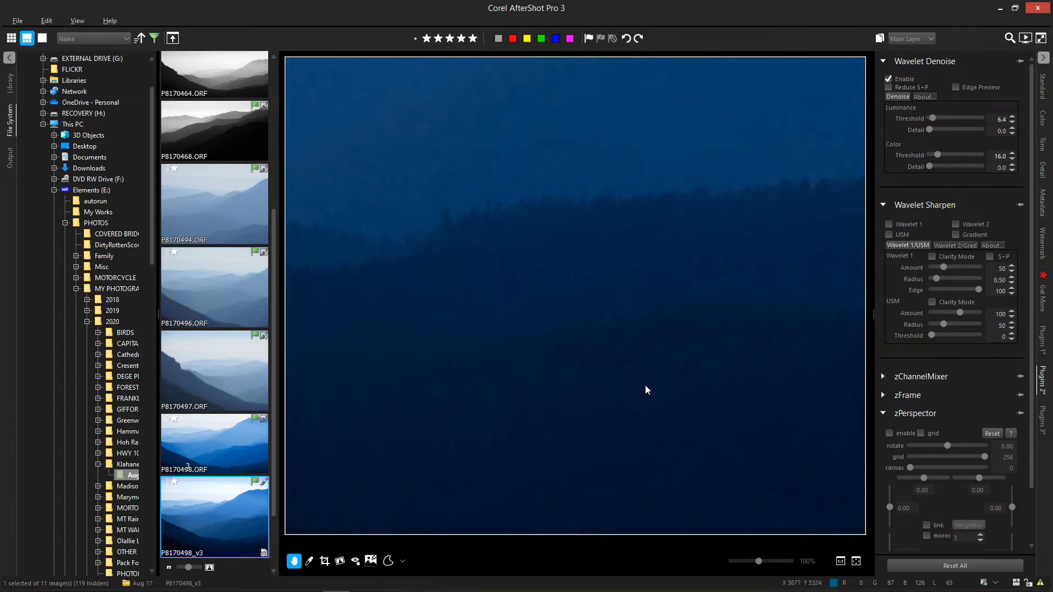
{"action": "left_click_drag", "start_coordinate": [618, 211], "coordinate": [565, 279]}
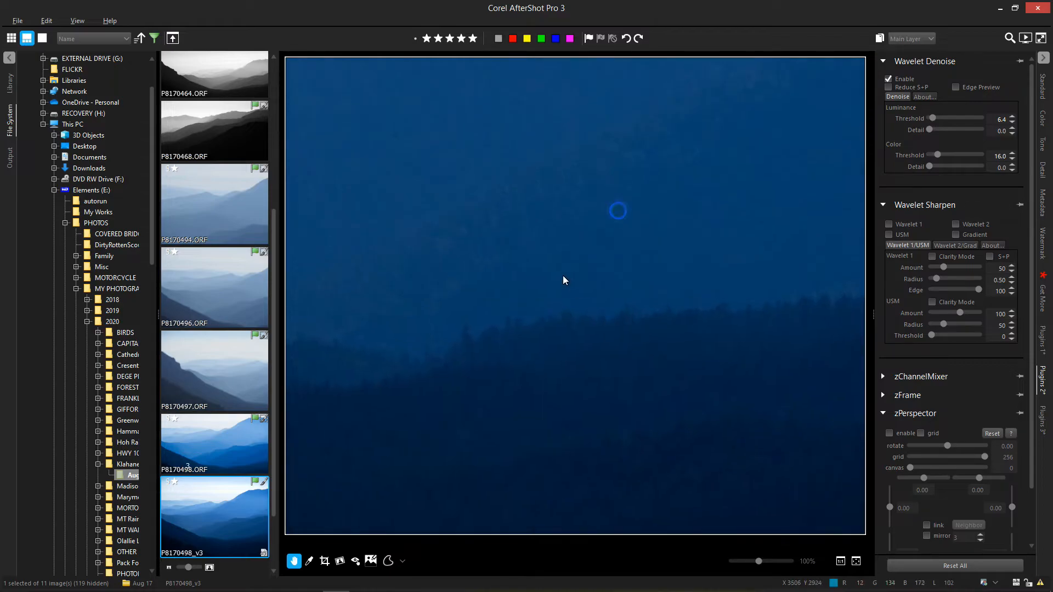
{"action": "left_click_drag", "start_coordinate": [597, 181], "coordinate": [664, 356]}
{"action": "left_click_drag", "start_coordinate": [550, 193], "coordinate": [642, 355]}
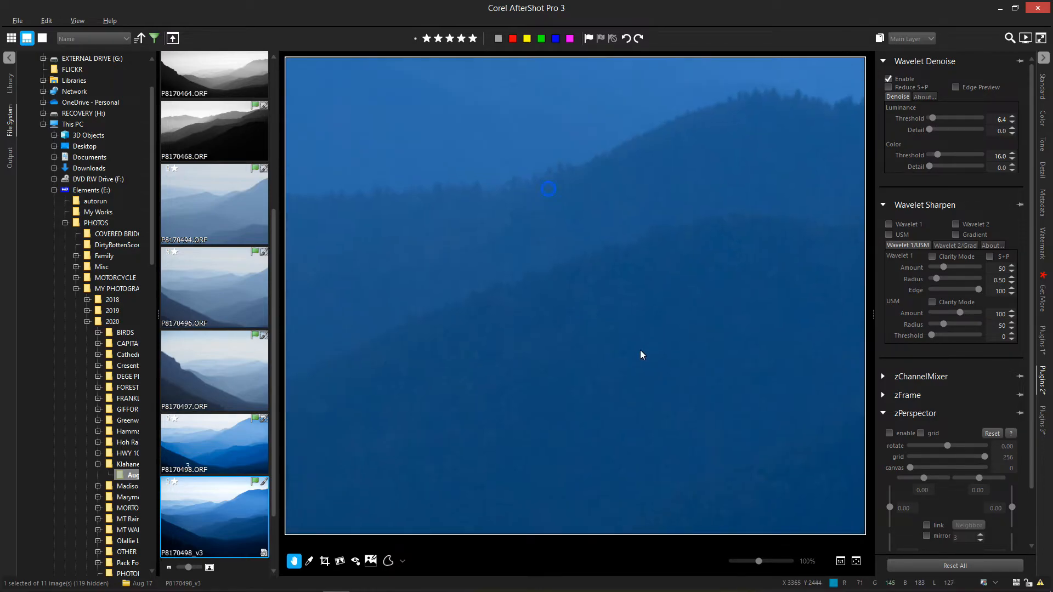
{"action": "left_click_drag", "start_coordinate": [572, 230], "coordinate": [682, 291]}
{"action": "left_click_drag", "start_coordinate": [625, 195], "coordinate": [637, 393]}
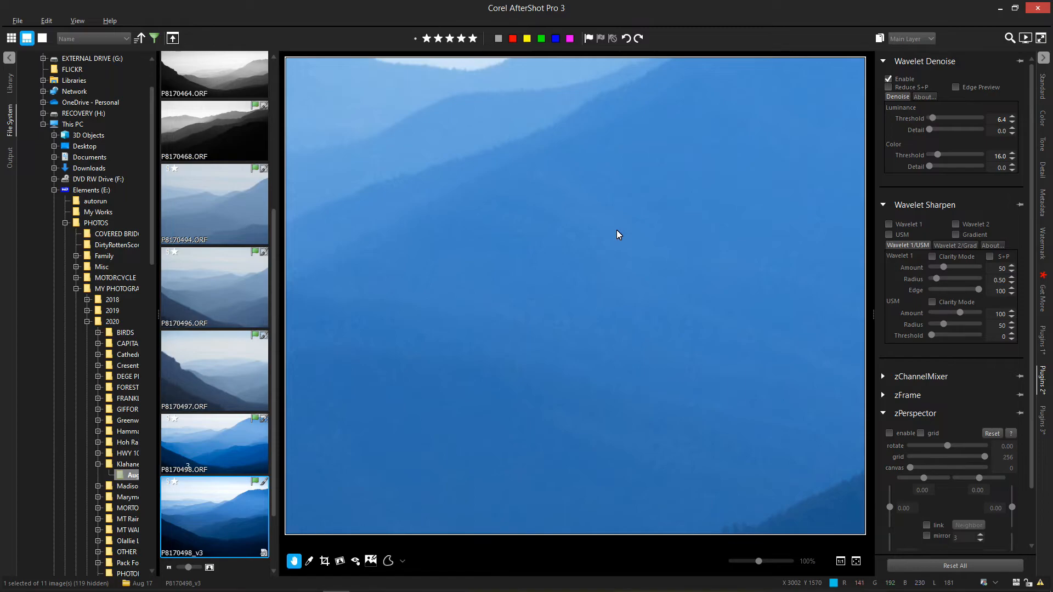
{"action": "left_click_drag", "start_coordinate": [628, 227], "coordinate": [459, 344]}
{"action": "left_click_drag", "start_coordinate": [681, 284], "coordinate": [594, 282]}
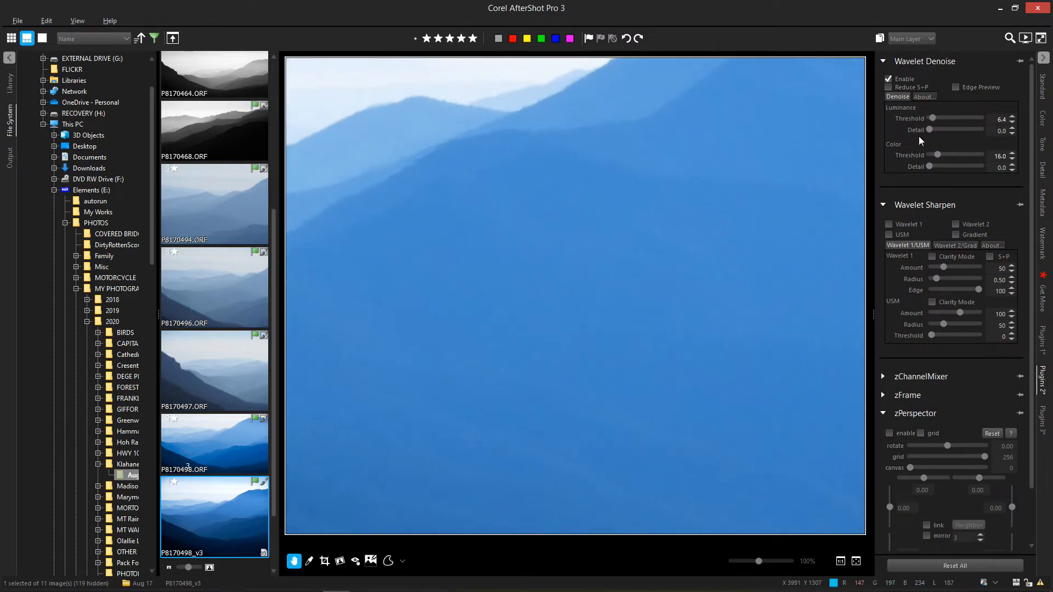
Set the Wavelet Denoise Luminance Threshold to 9.6 and check its effect on the mountainside close up and in full view
{"action": "left_click_drag", "start_coordinate": [932, 118], "coordinate": [934, 119]}
{"action": "scroll", "coordinate": [675, 277], "scroll_direction": "up", "scroll_amount": 5}
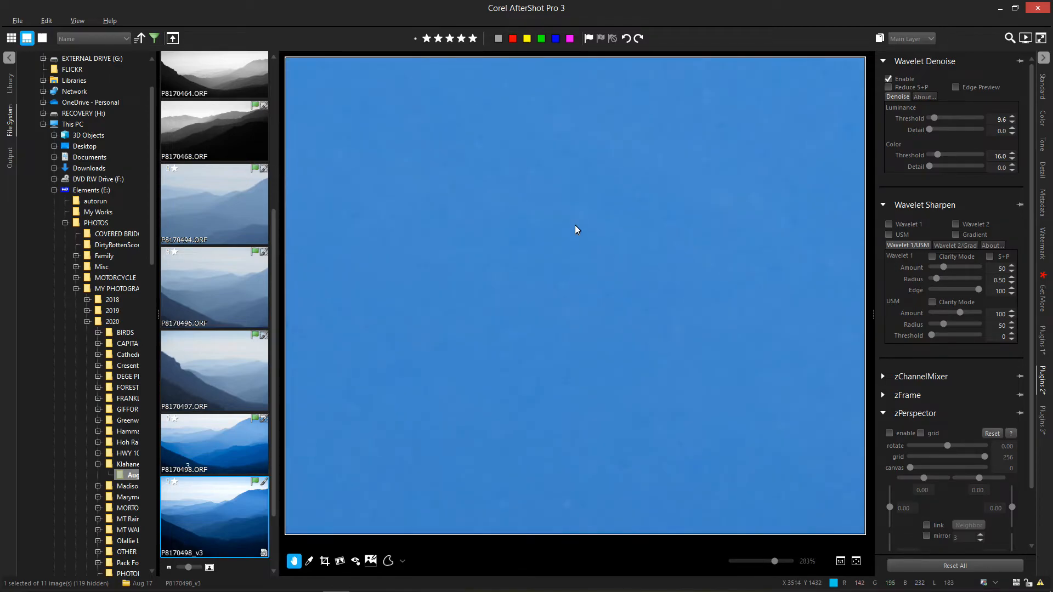
{"action": "left_click", "coordinate": [856, 561]}
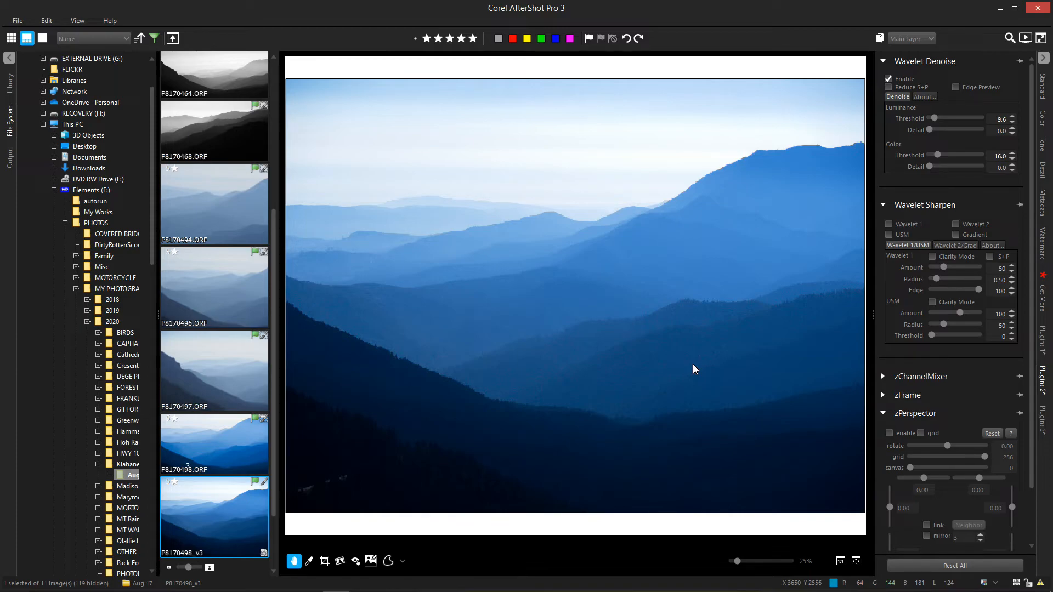
Examine the denoised mountainside and ridge edges at several magnifications and in full view for smoothness and lost detail
{"action": "scroll", "coordinate": [721, 250], "scroll_direction": "up", "scroll_amount": 2}
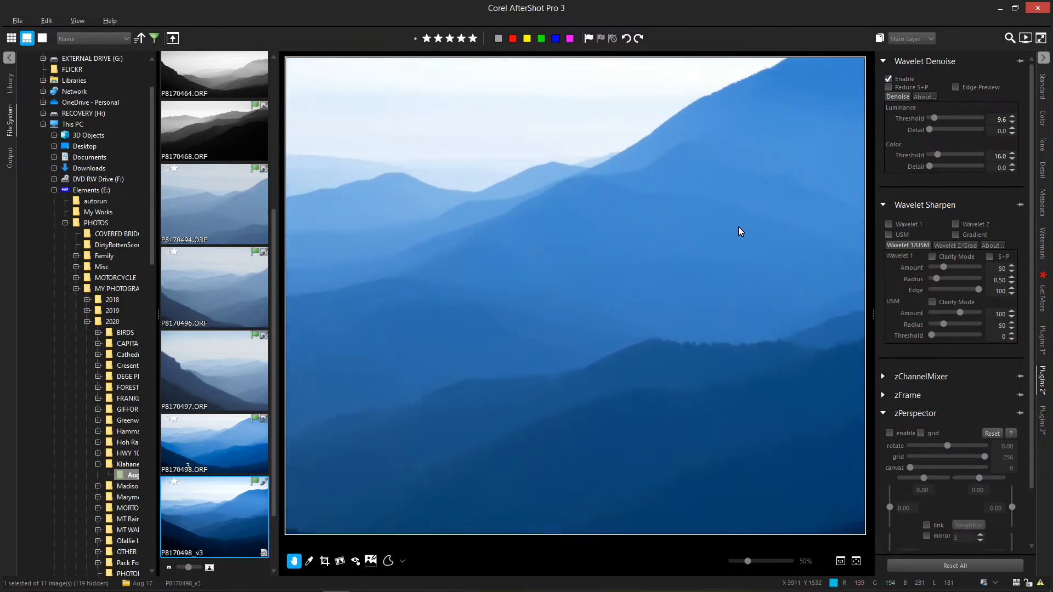
{"action": "scroll", "coordinate": [562, 173], "scroll_direction": "up", "scroll_amount": 3}
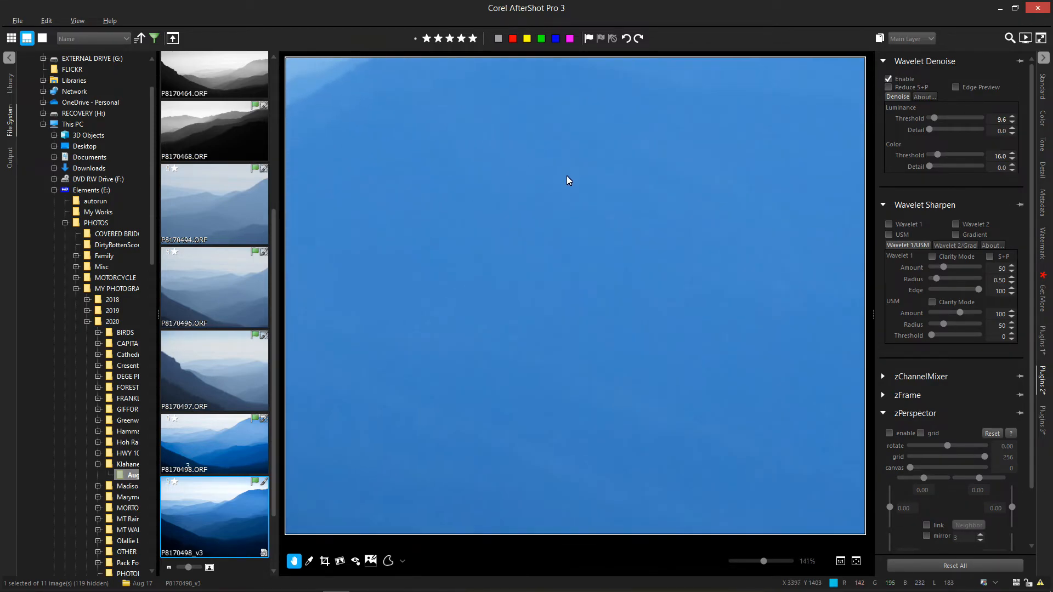
{"action": "scroll", "coordinate": [567, 269], "scroll_direction": "down", "scroll_amount": 2}
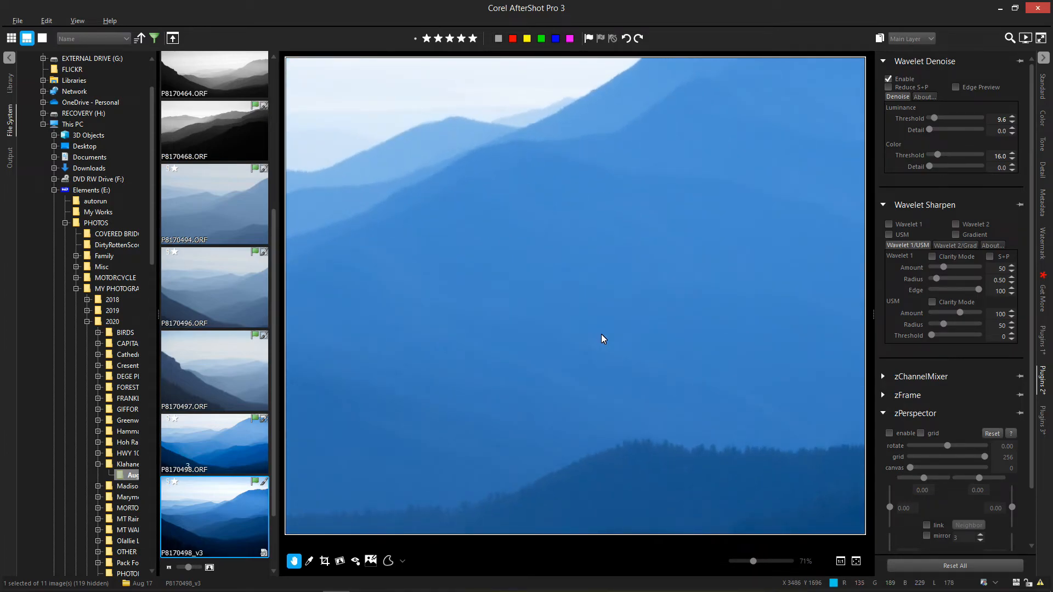
{"action": "scroll", "coordinate": [601, 334], "scroll_direction": "down", "scroll_amount": 2}
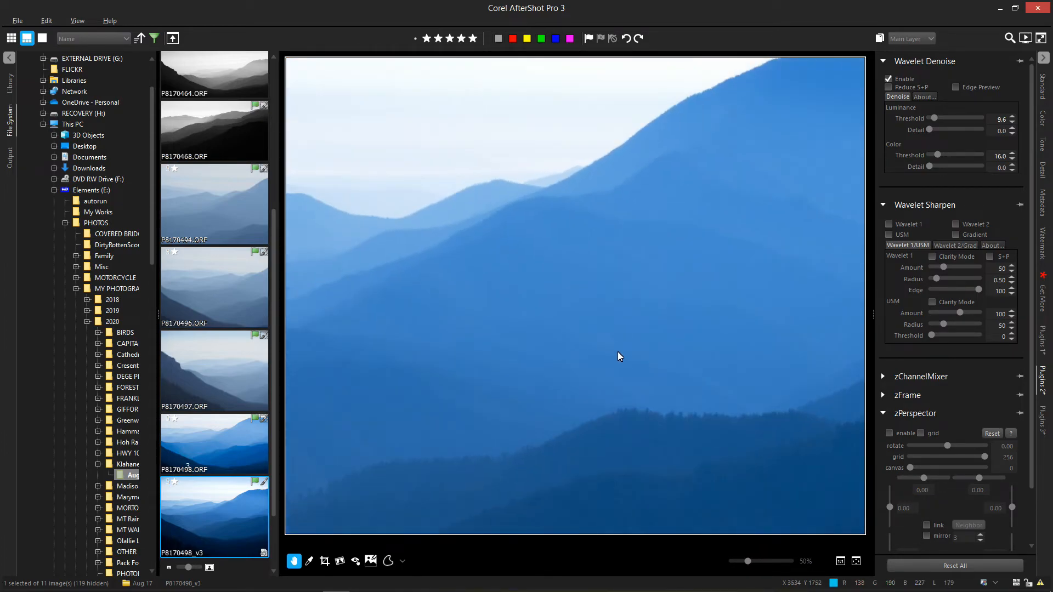
{"action": "scroll", "coordinate": [625, 364], "scroll_direction": "down", "scroll_amount": 1}
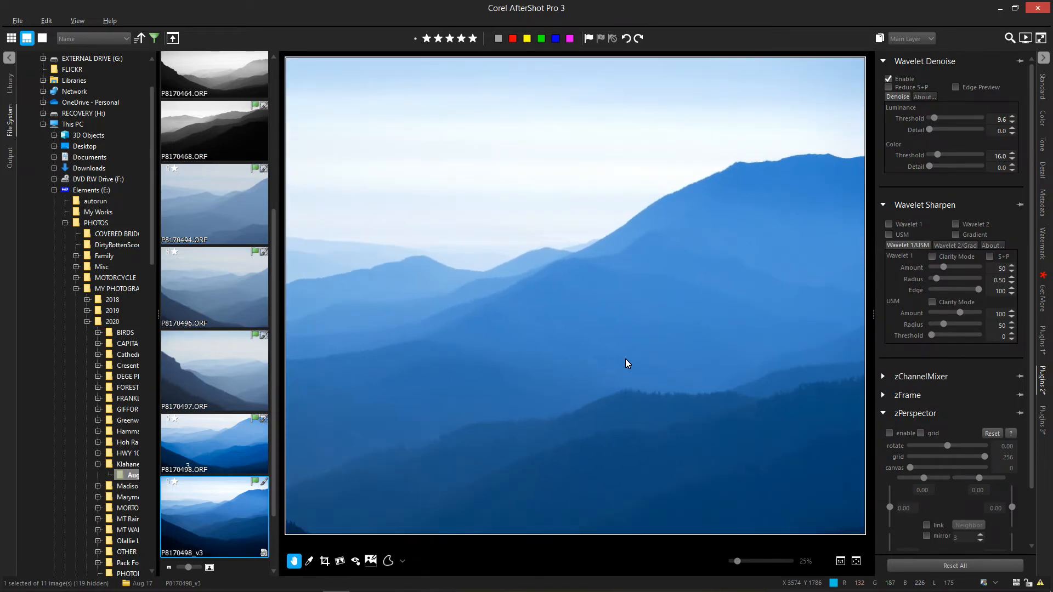
{"action": "scroll", "coordinate": [627, 363], "scroll_direction": "down", "scroll_amount": 1}
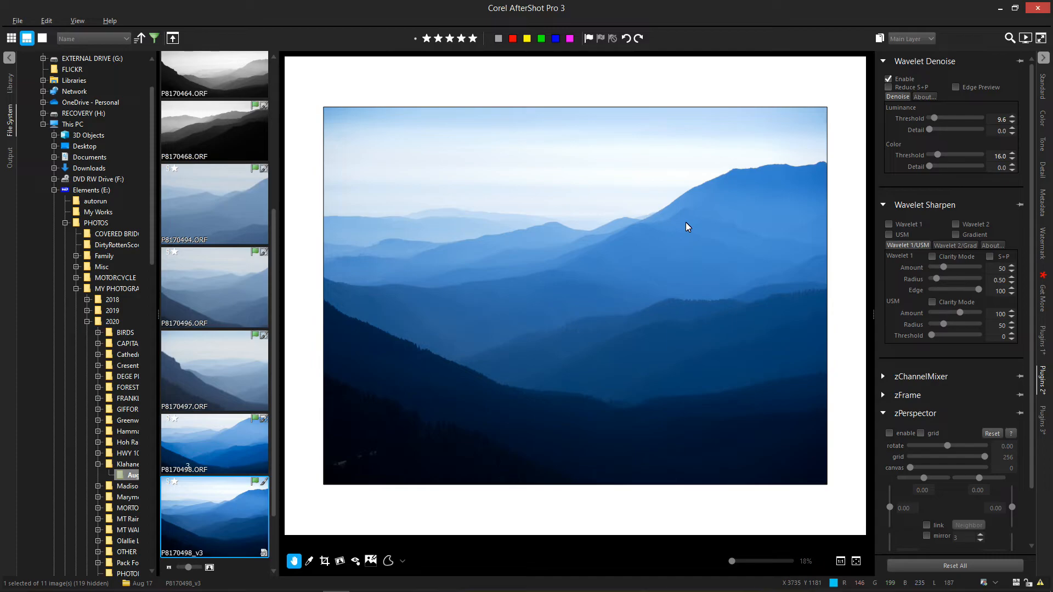
{"action": "scroll", "coordinate": [687, 226], "scroll_direction": "up", "scroll_amount": 5}
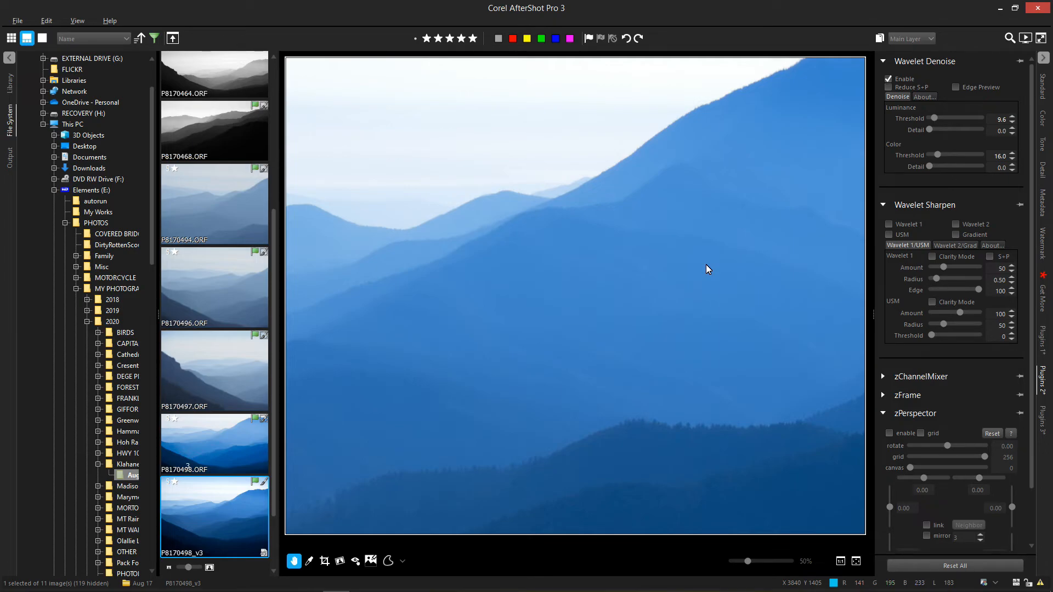
{"action": "scroll", "coordinate": [706, 267], "scroll_direction": "up", "scroll_amount": 2}
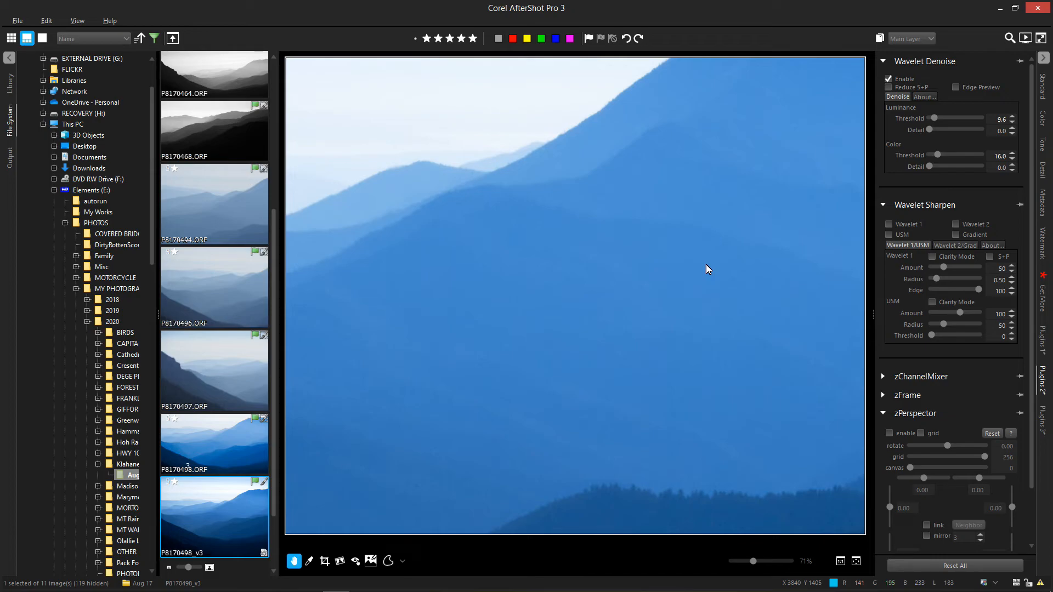
{"action": "scroll", "coordinate": [706, 265], "scroll_direction": "down", "scroll_amount": 5}
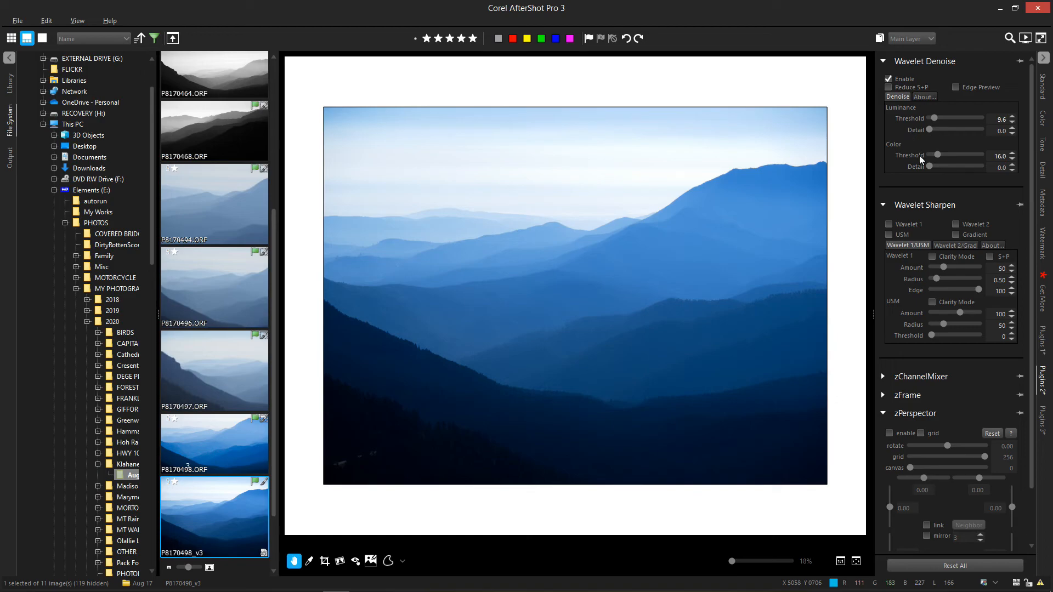
{"action": "left_click", "coordinate": [880, 37]}
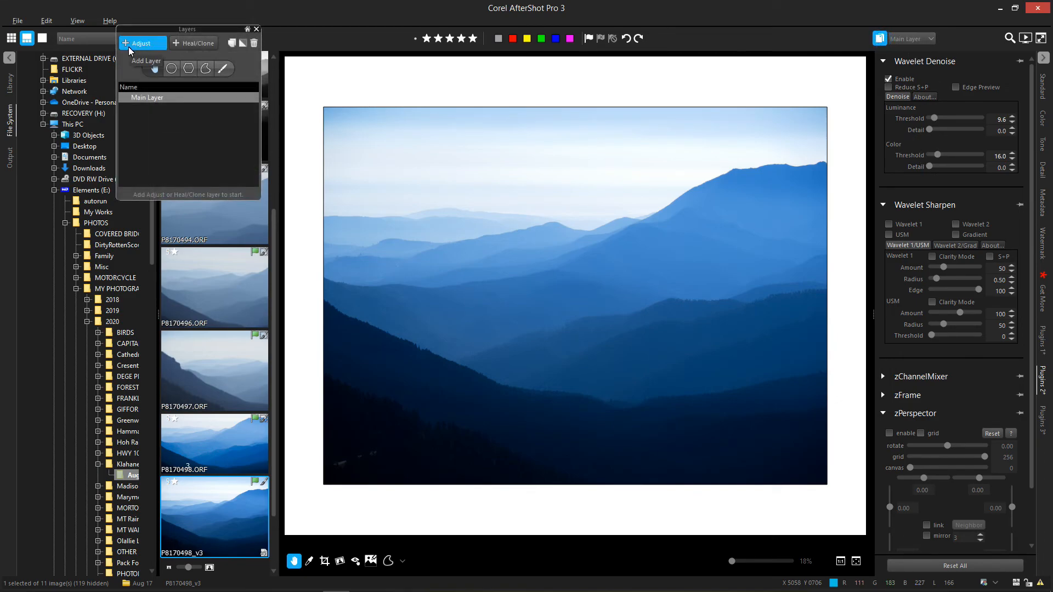
{"action": "left_click", "coordinate": [256, 29]}
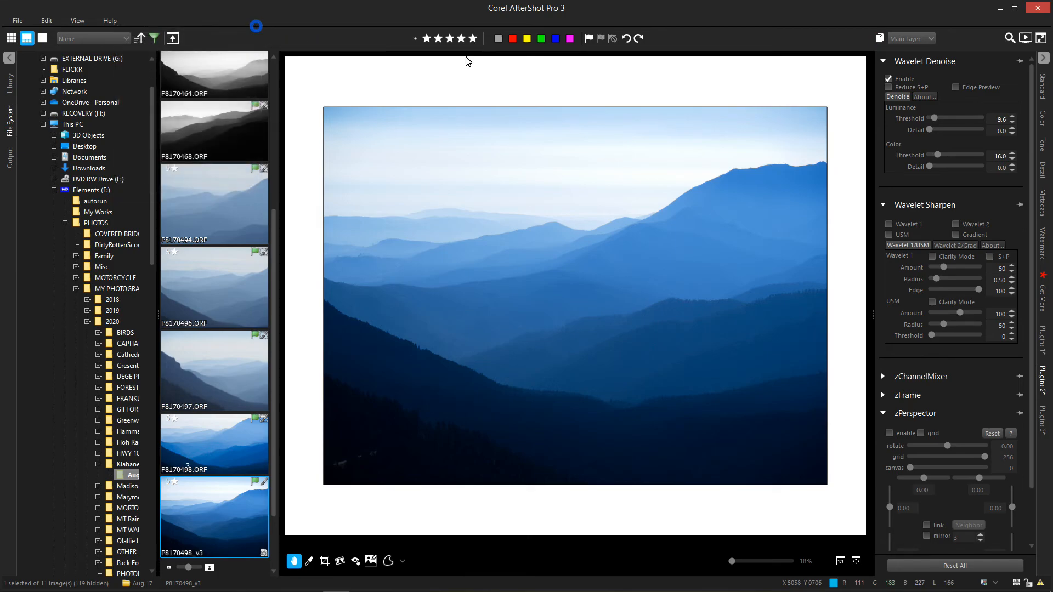